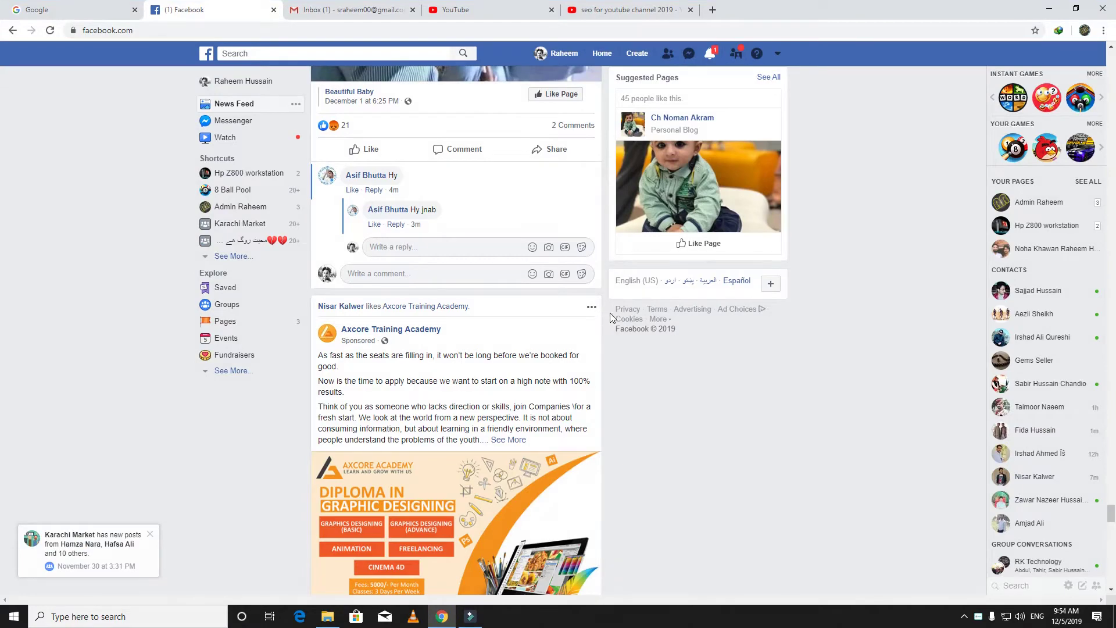
click(355, 9)
click(494, 9)
click(638, 17)
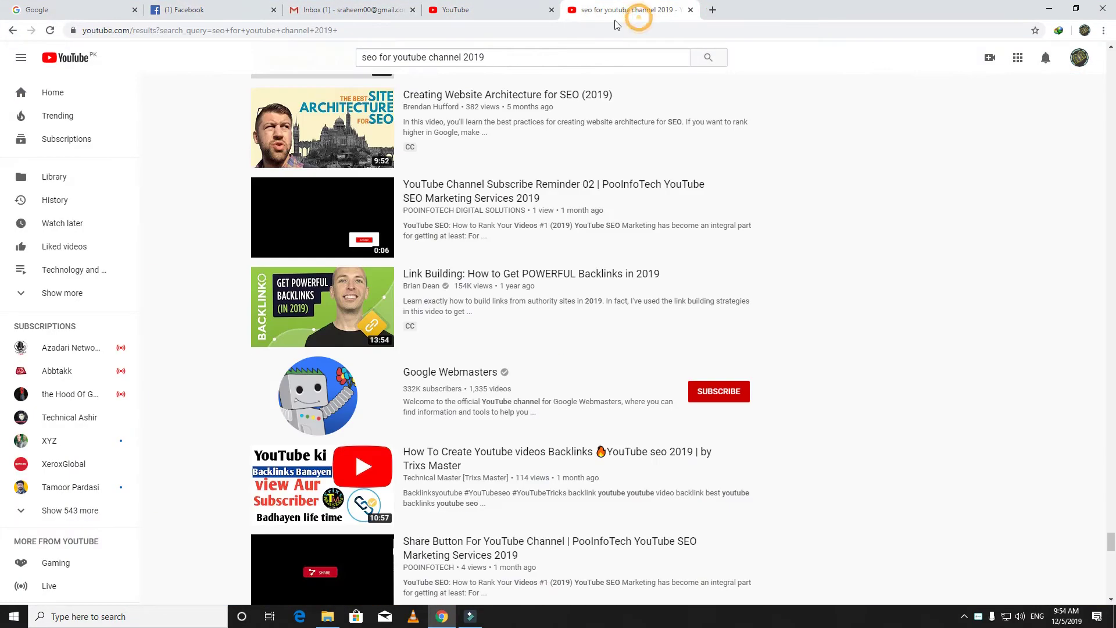
click(354, 9)
click(215, 9)
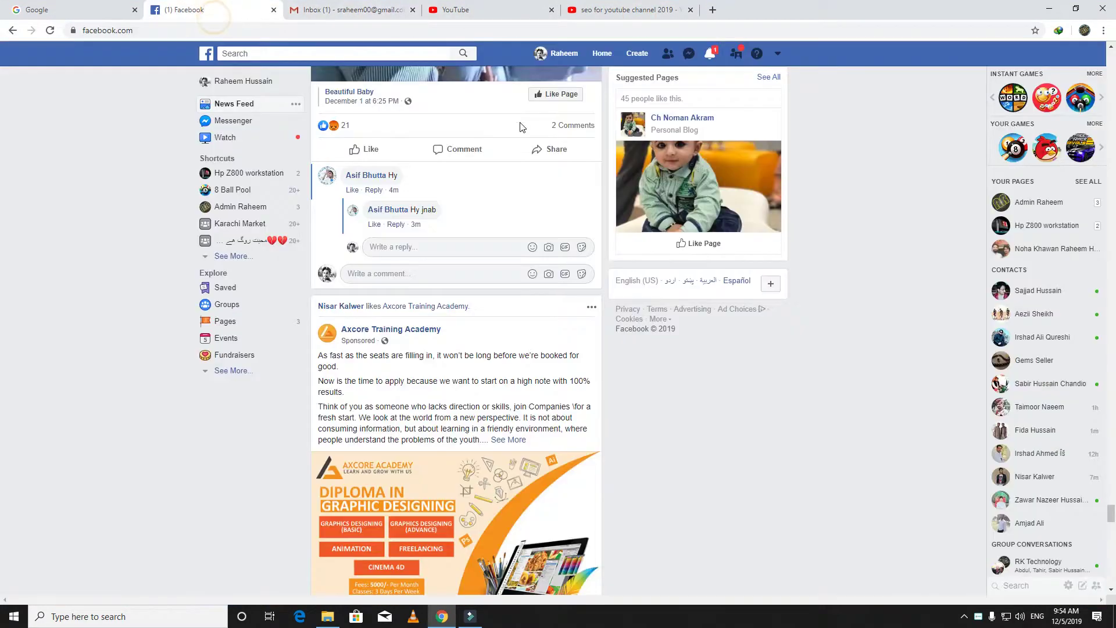
click(710, 54)
click(709, 54)
click(401, 9)
click(242, 7)
click(713, 10)
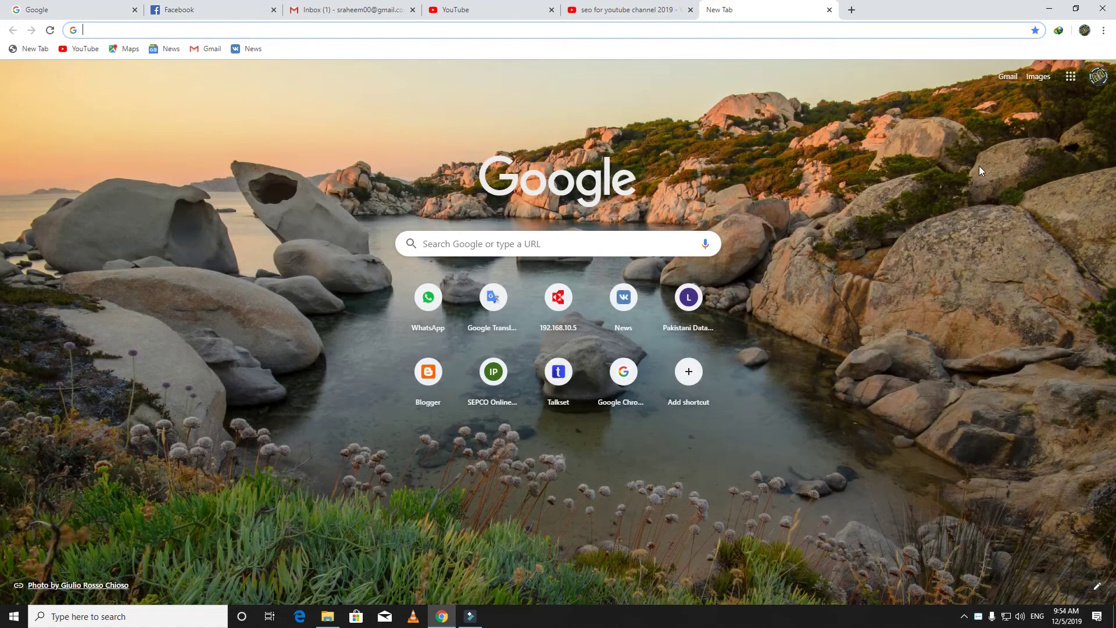
Clear all notifications in the Windows notification center and close it.
click(1099, 619)
click(1056, 474)
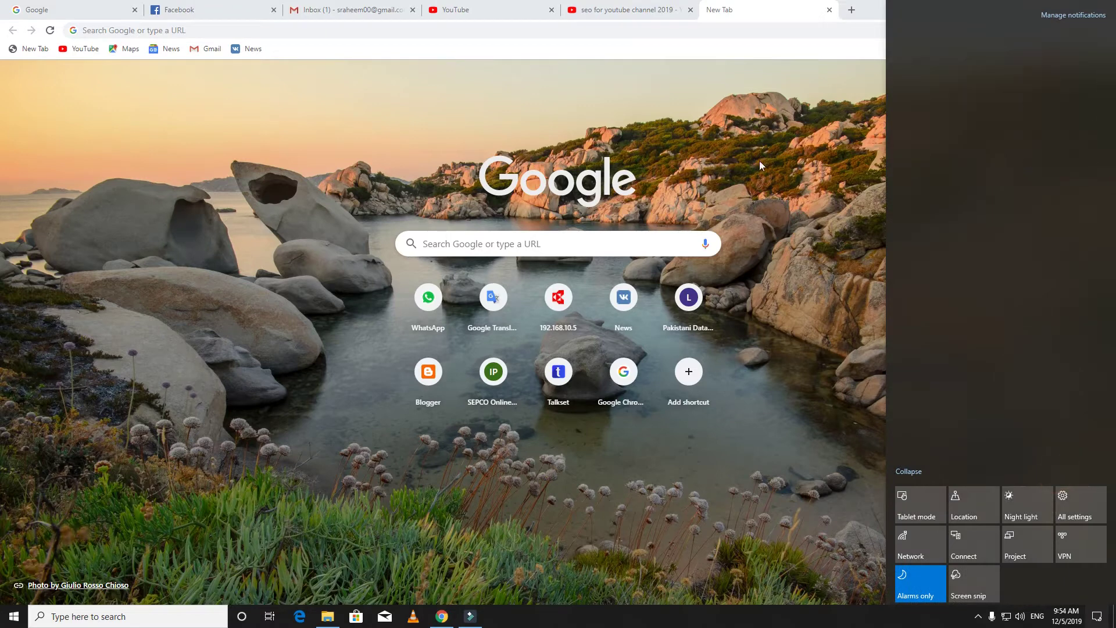
click(733, 30)
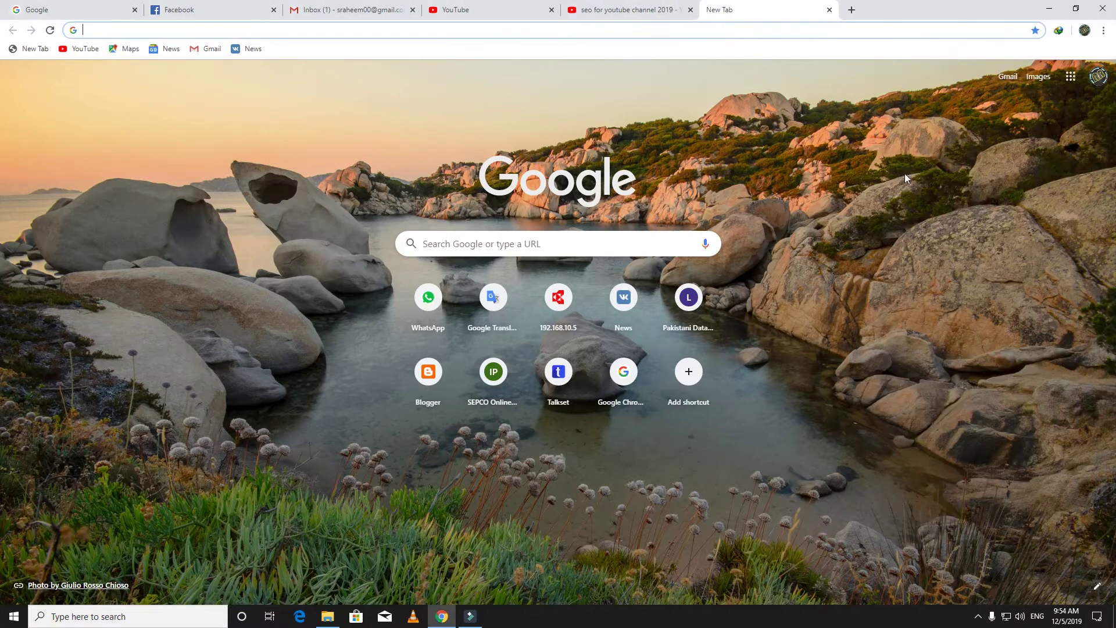
Minimize the browser window and refresh the Windows desktop.
click(1050, 10)
right_click(328, 217)
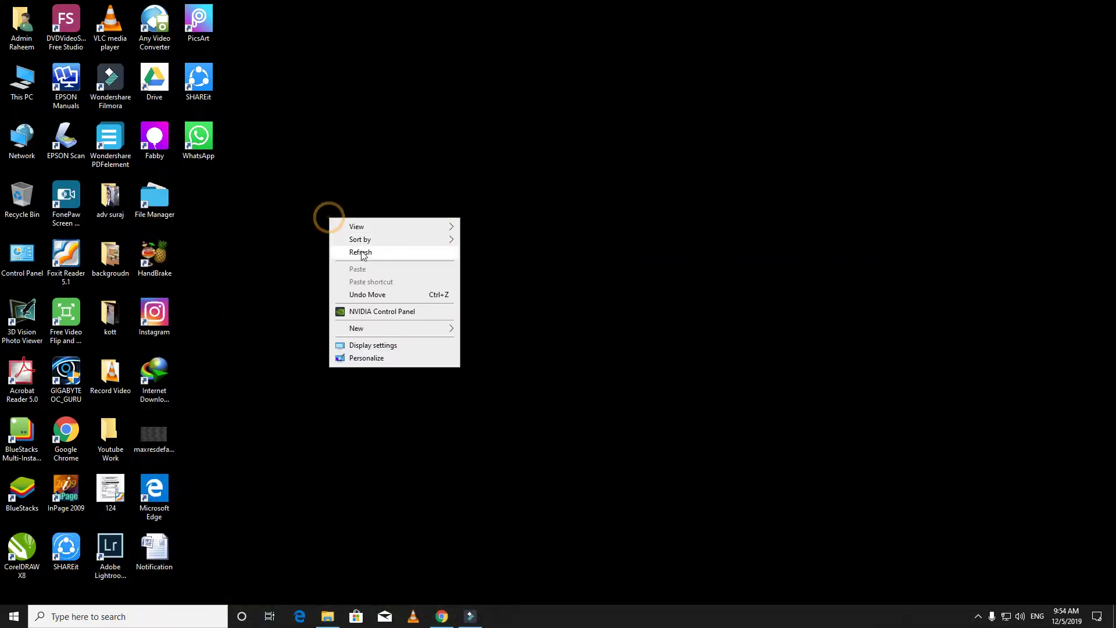
click(355, 251)
right_click(356, 231)
click(378, 265)
right_click(377, 258)
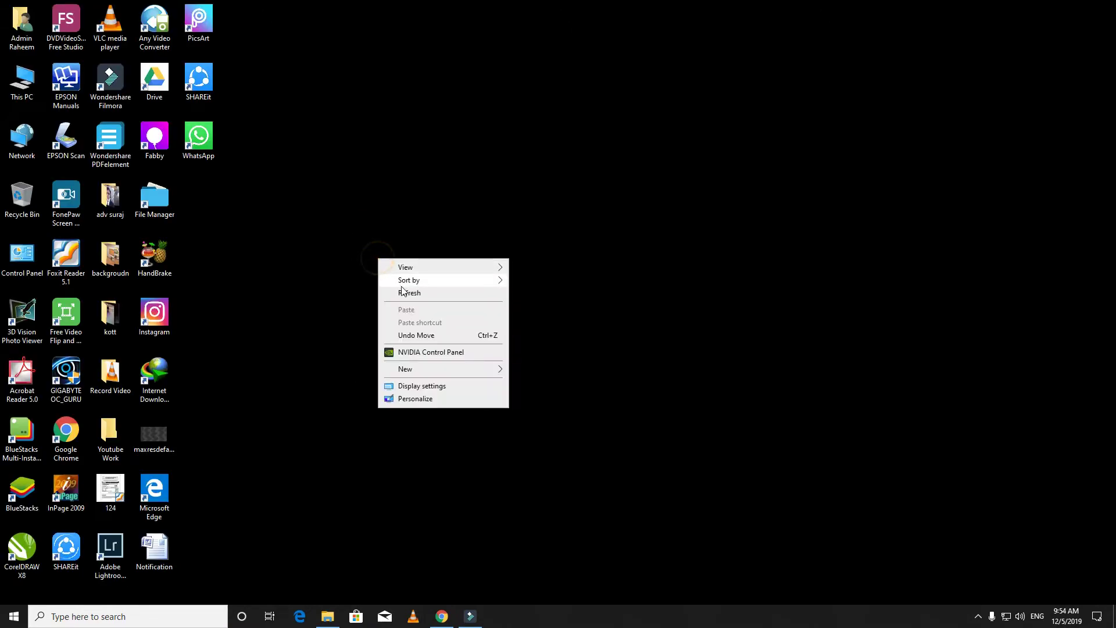
click(403, 292)
key(super)
text(con)
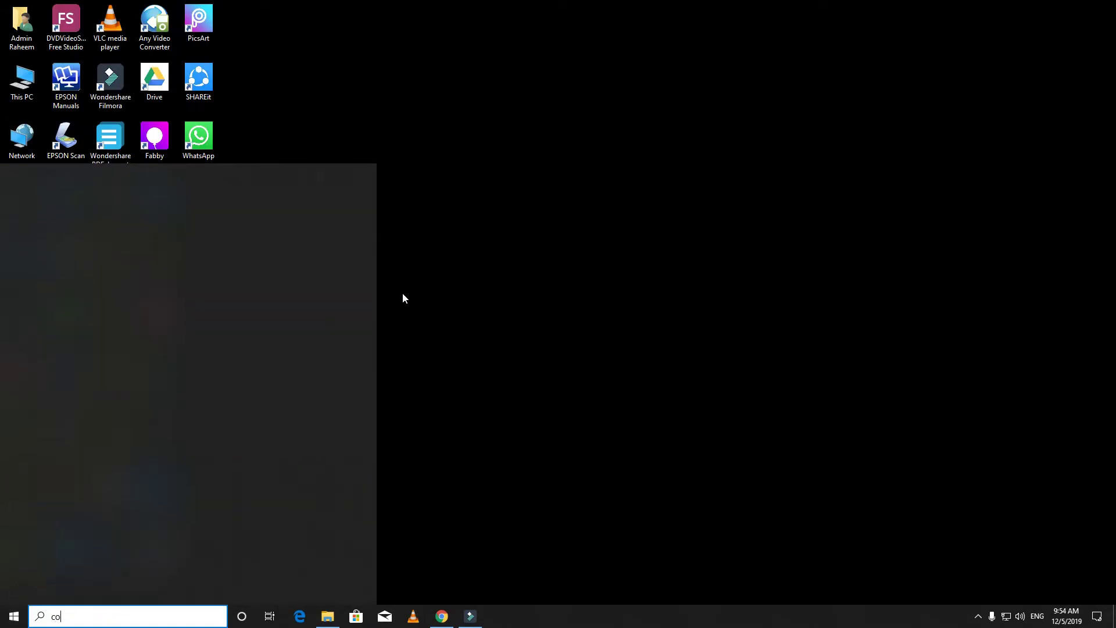
key(Return)
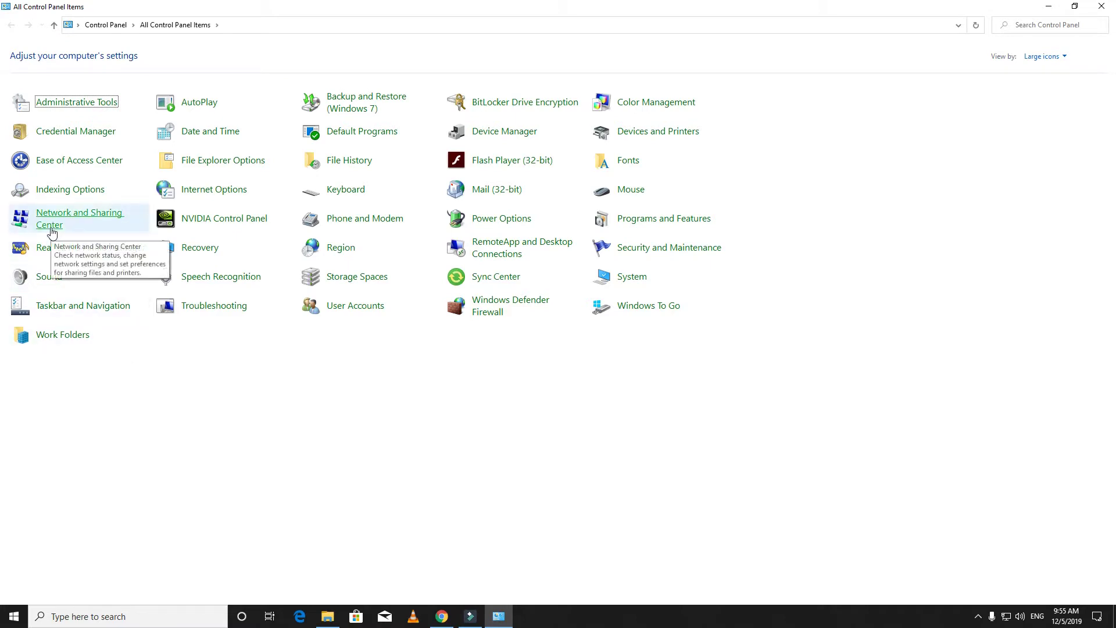
click(1101, 6)
Open Control Panel's Network and Sharing Center and show the Ethernet connection's network details.
key(super)
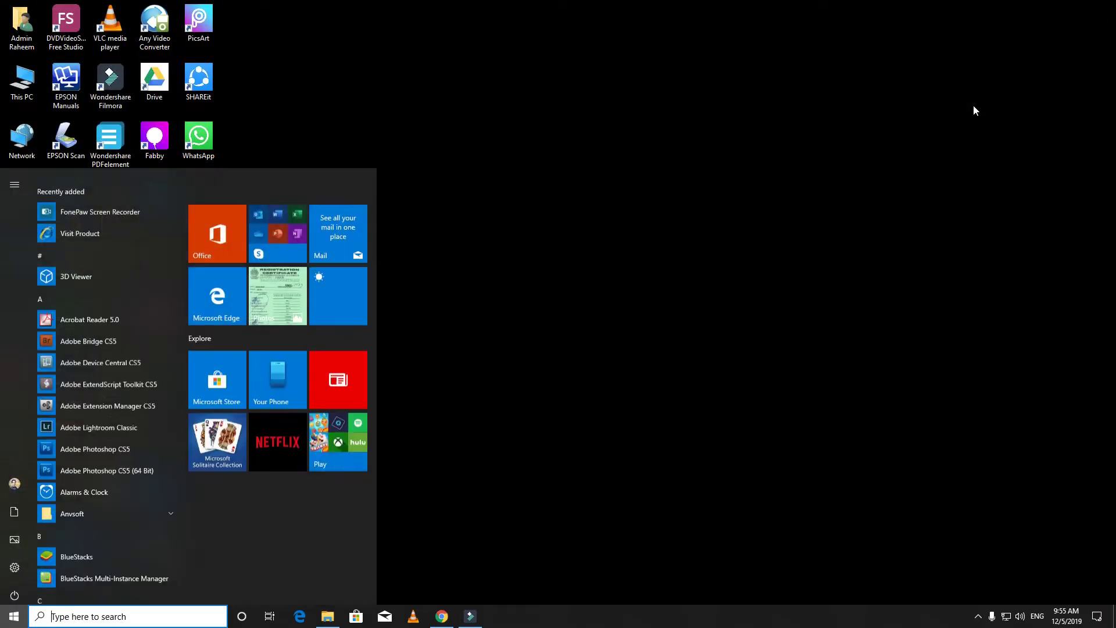
text(con)
key(Return)
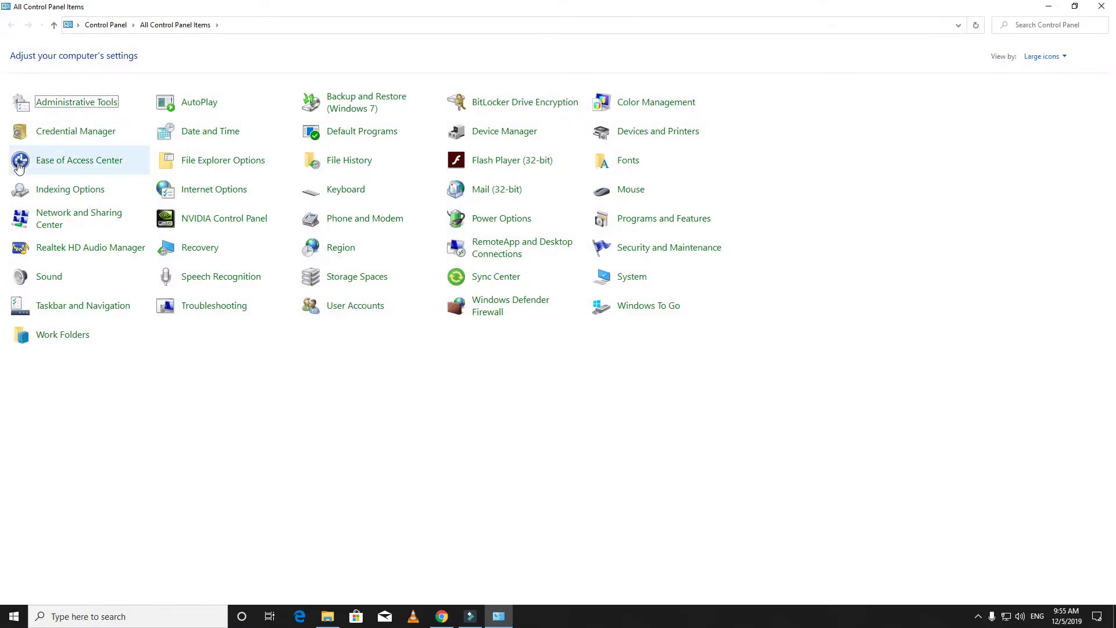
click(58, 232)
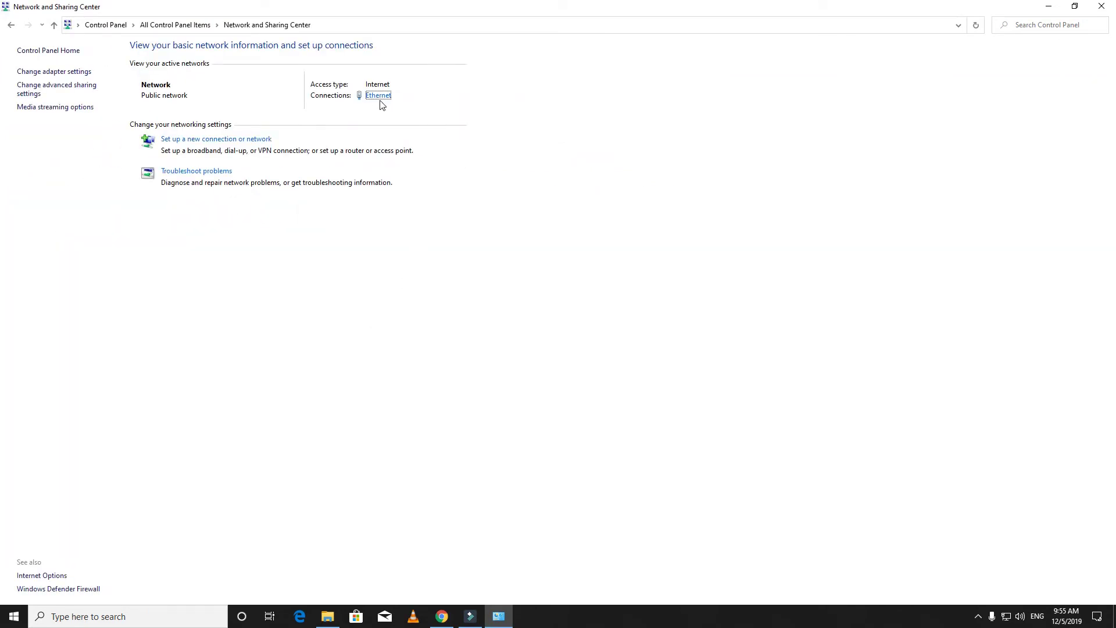
click(376, 97)
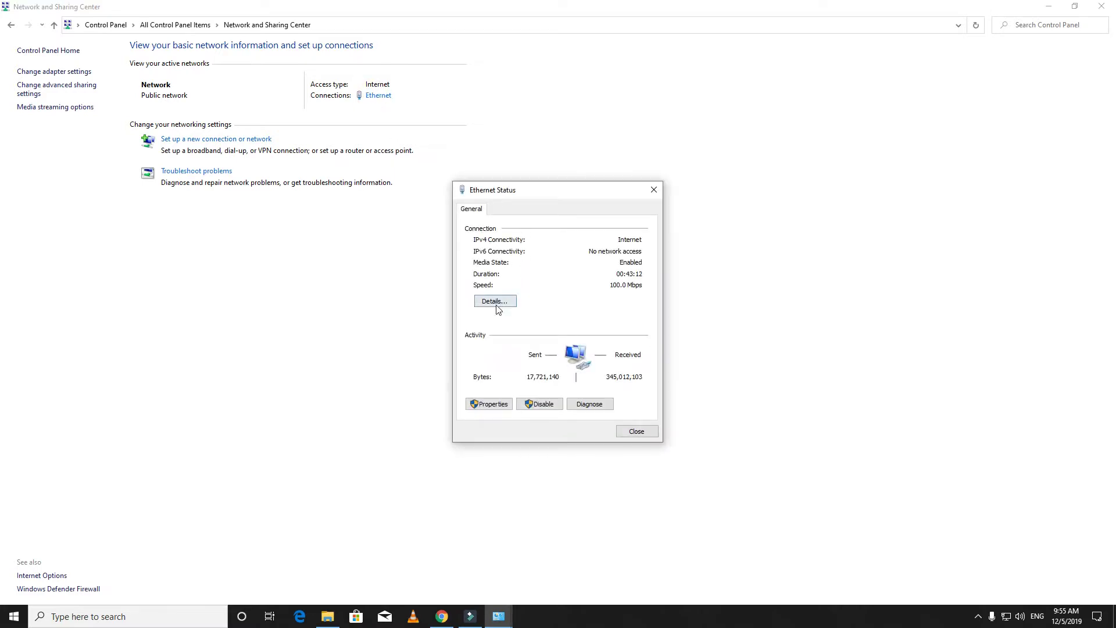
click(495, 302)
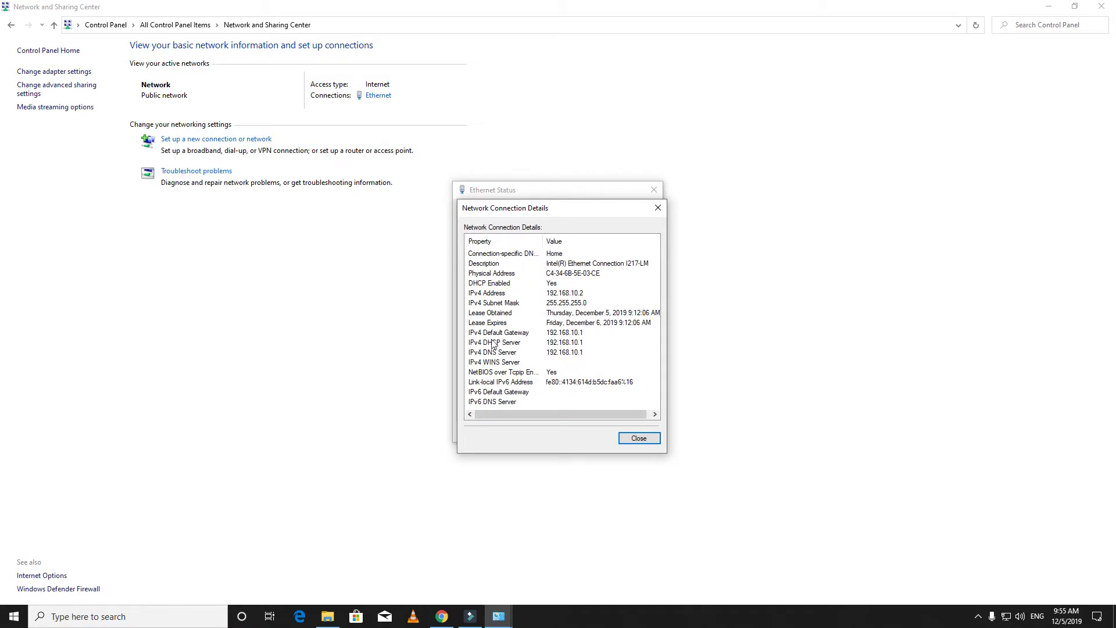
Check the IPv4 default gateway, DHCP server and DNS server addresses, and close the Ethernet details and status dialogs.
click(570, 334)
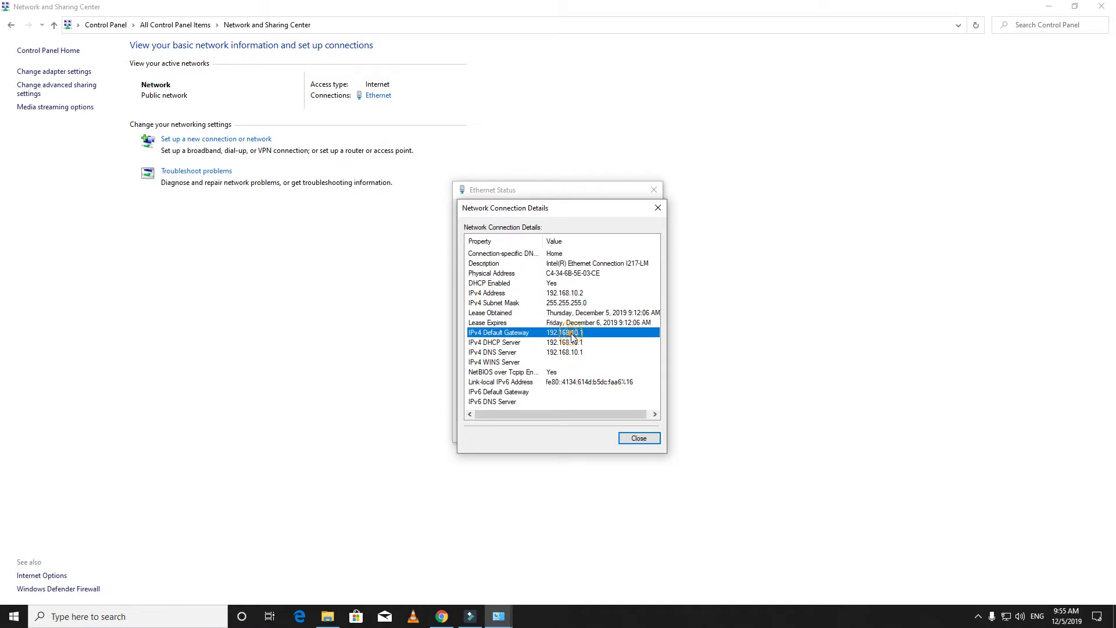
click(586, 343)
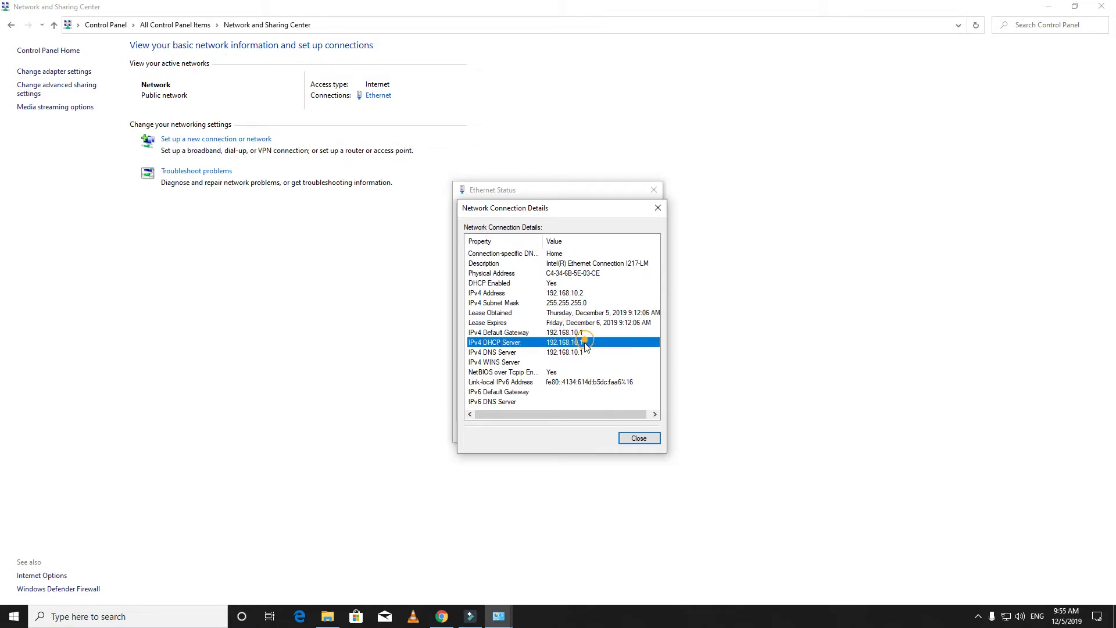
click(575, 355)
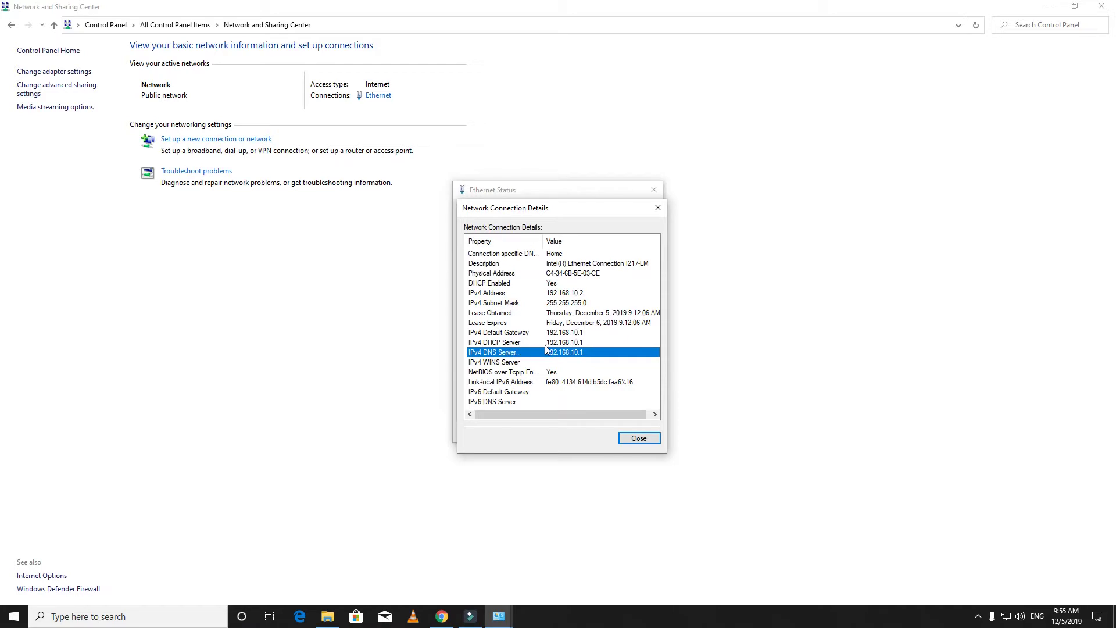
click(570, 343)
click(573, 333)
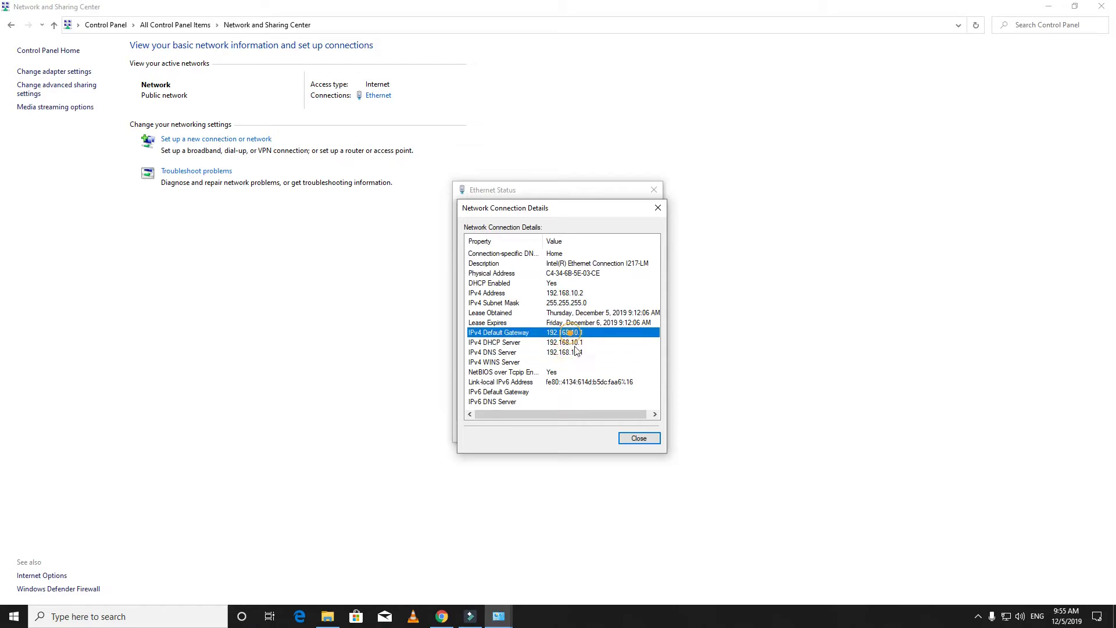
click(570, 352)
click(638, 438)
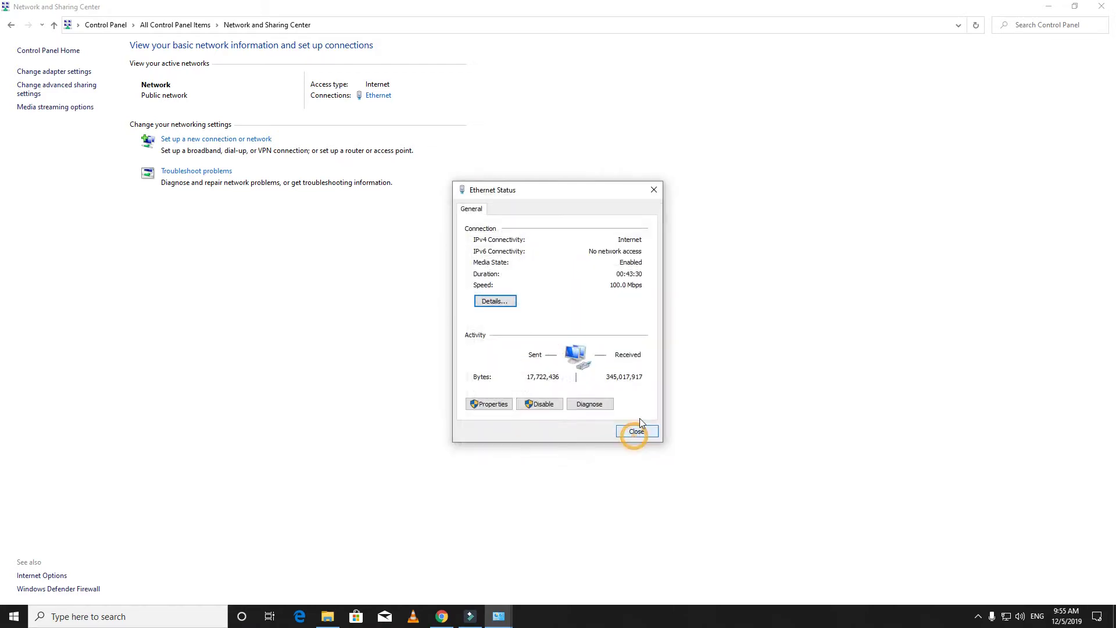
click(637, 433)
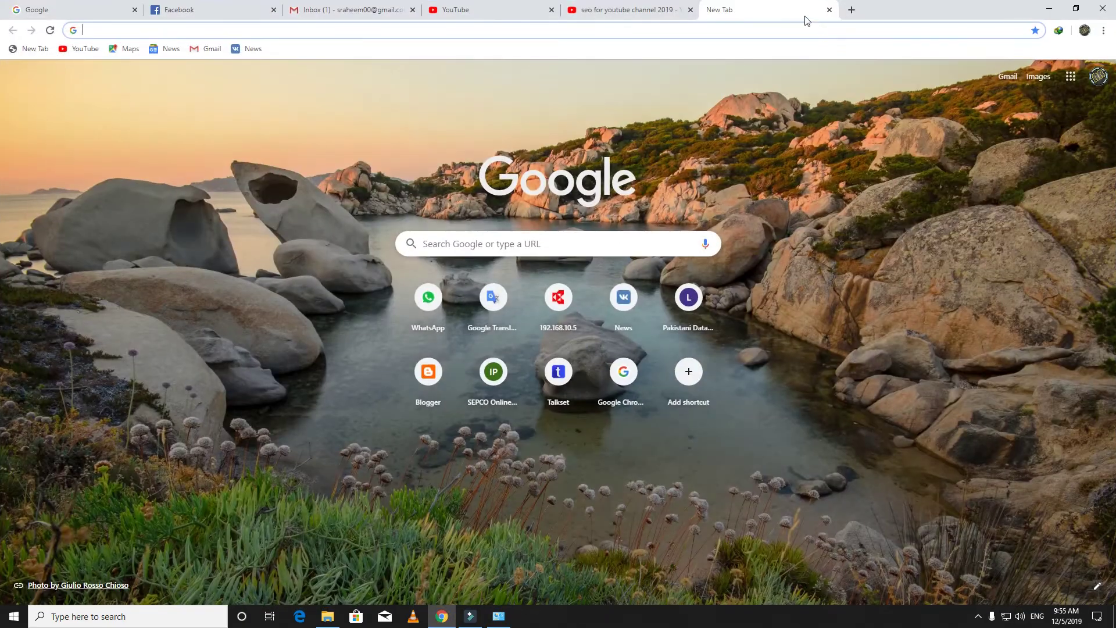
Switch to Chrome and load the router's page at 192.168.10.1 in a new tab.
click(829, 9)
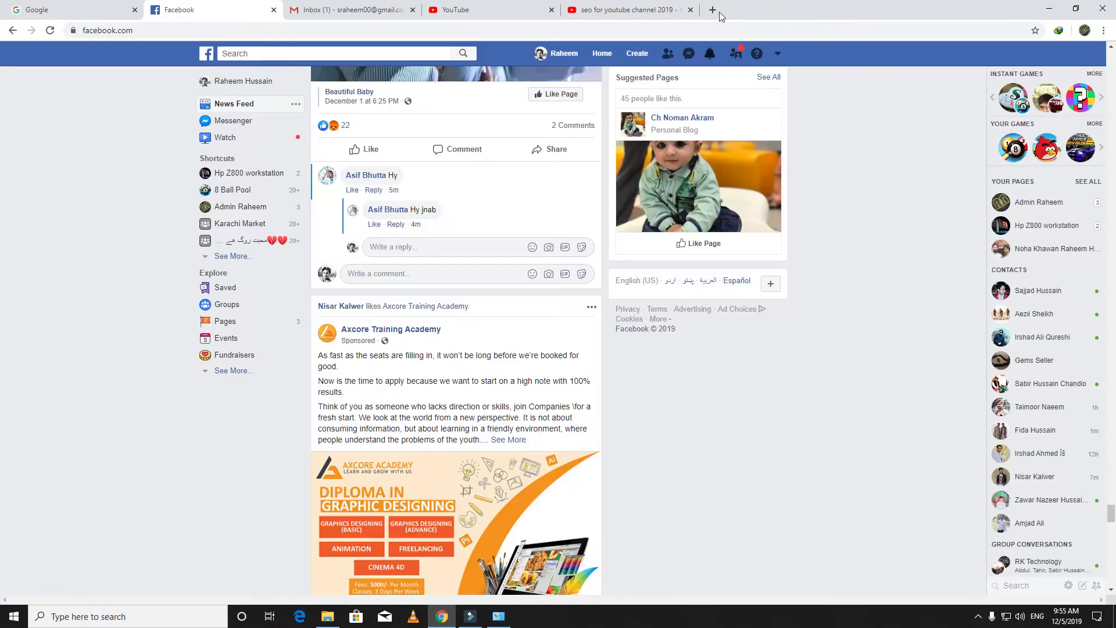
click(711, 10)
text(19)
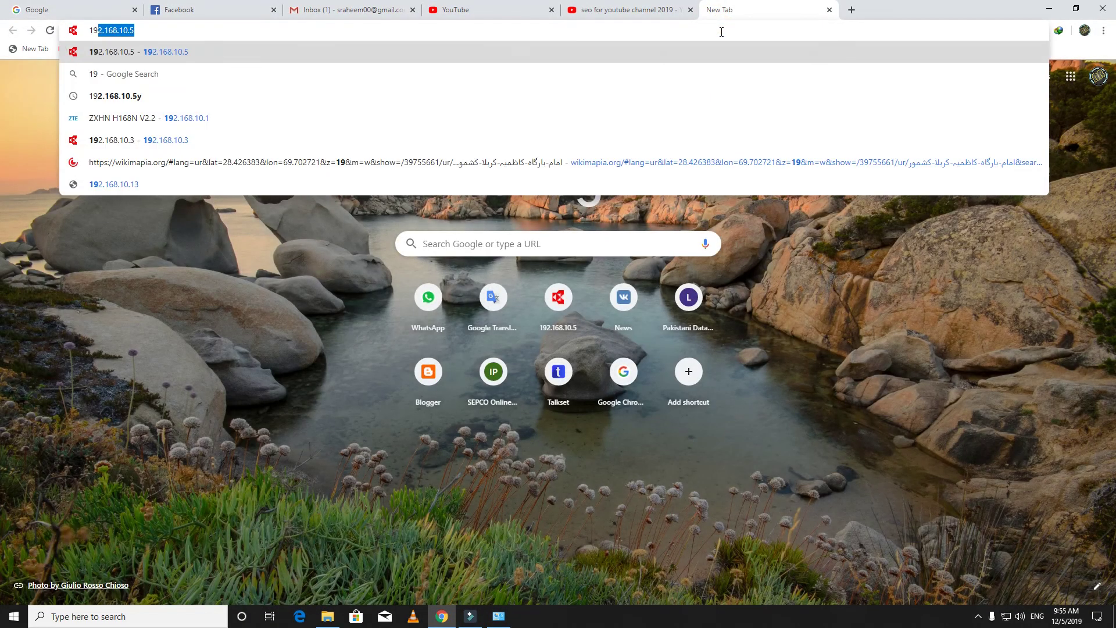
key(Delete)
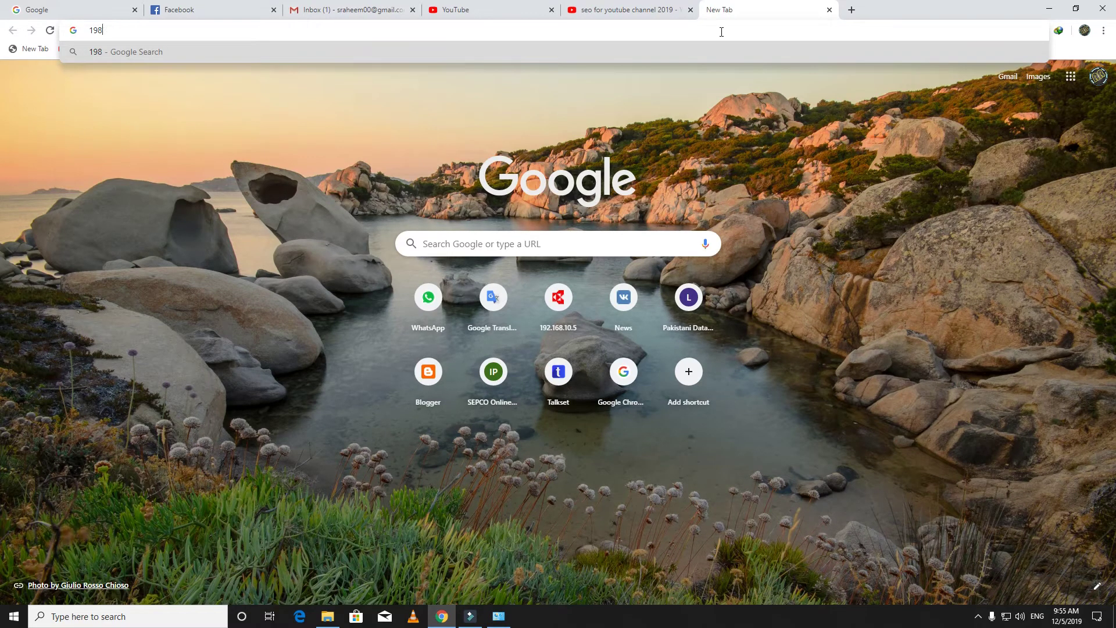
text(2)
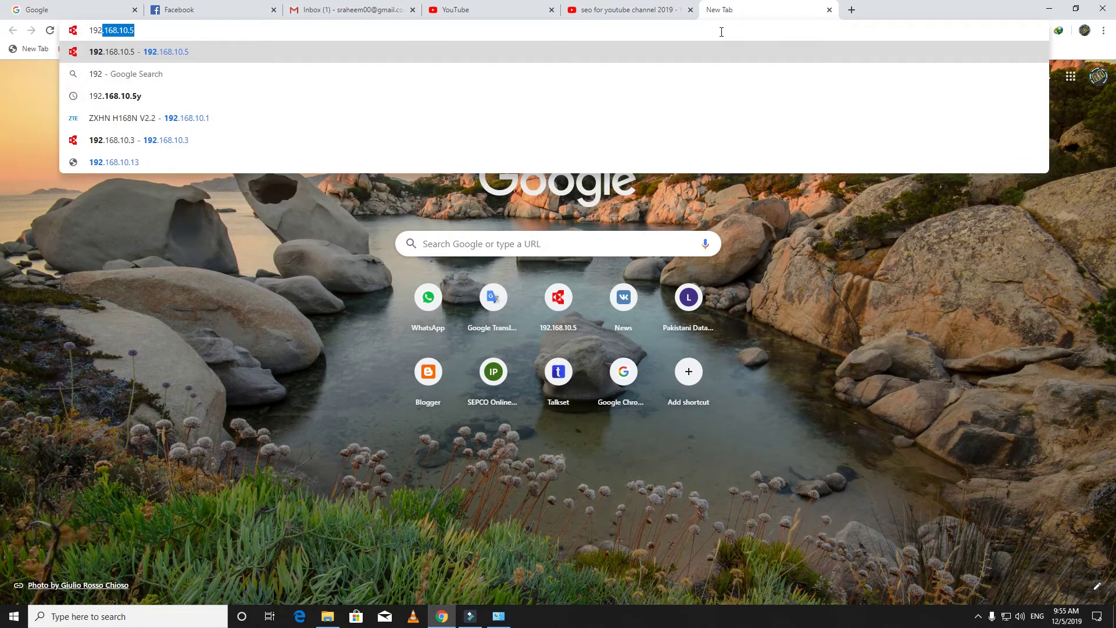
text(.)
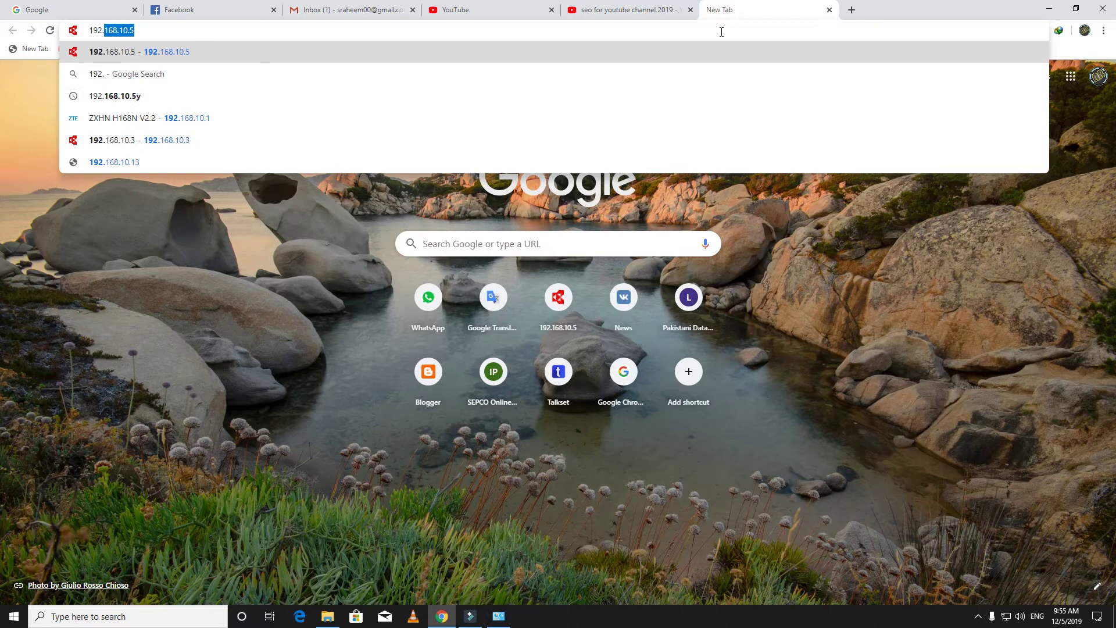
text(168.10)
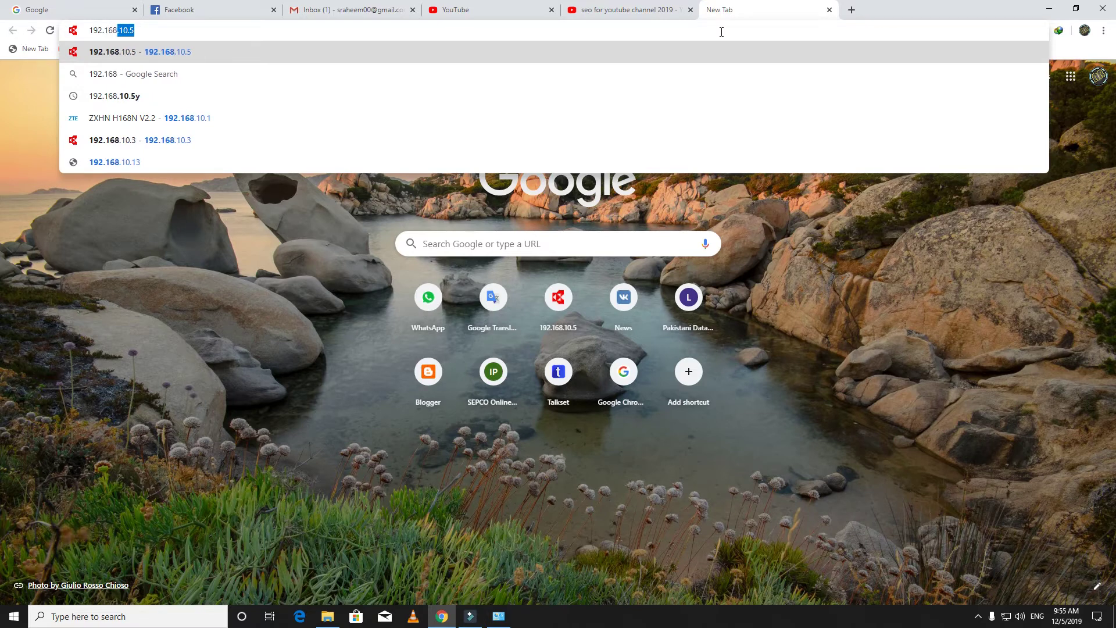
text(.)
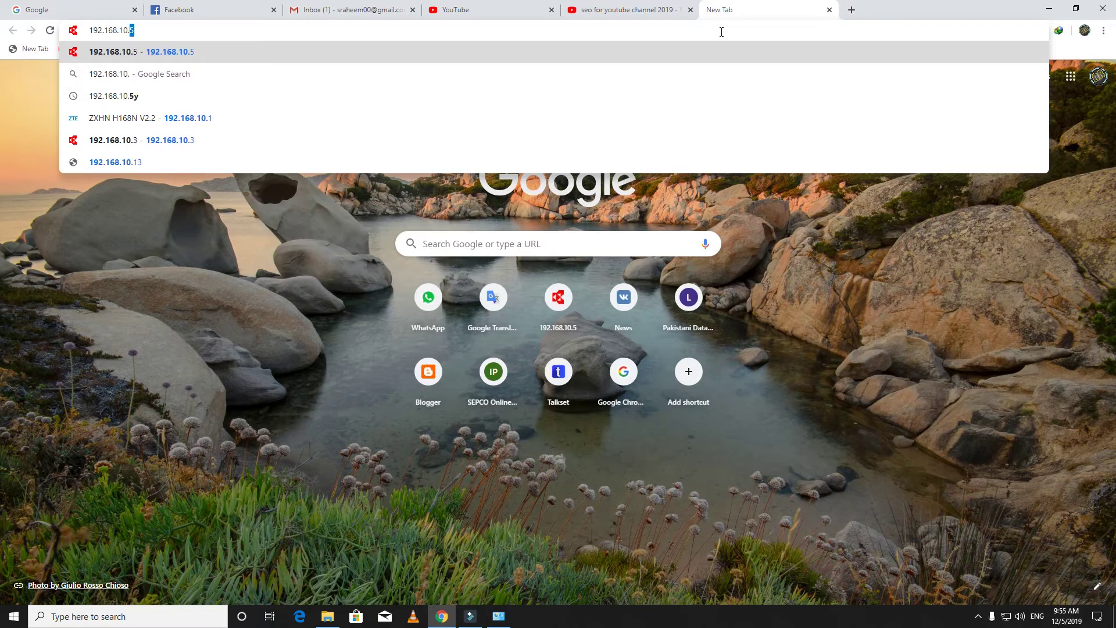
text(1)
key(Return)
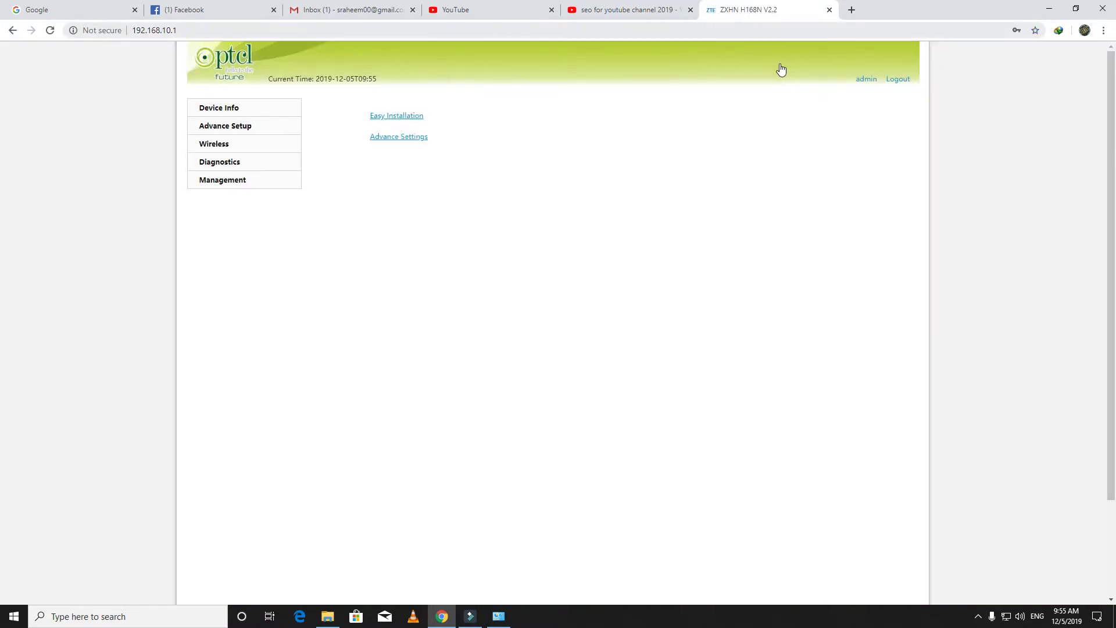
Log out of the router page and log back in with username admin and the router password.
click(897, 84)
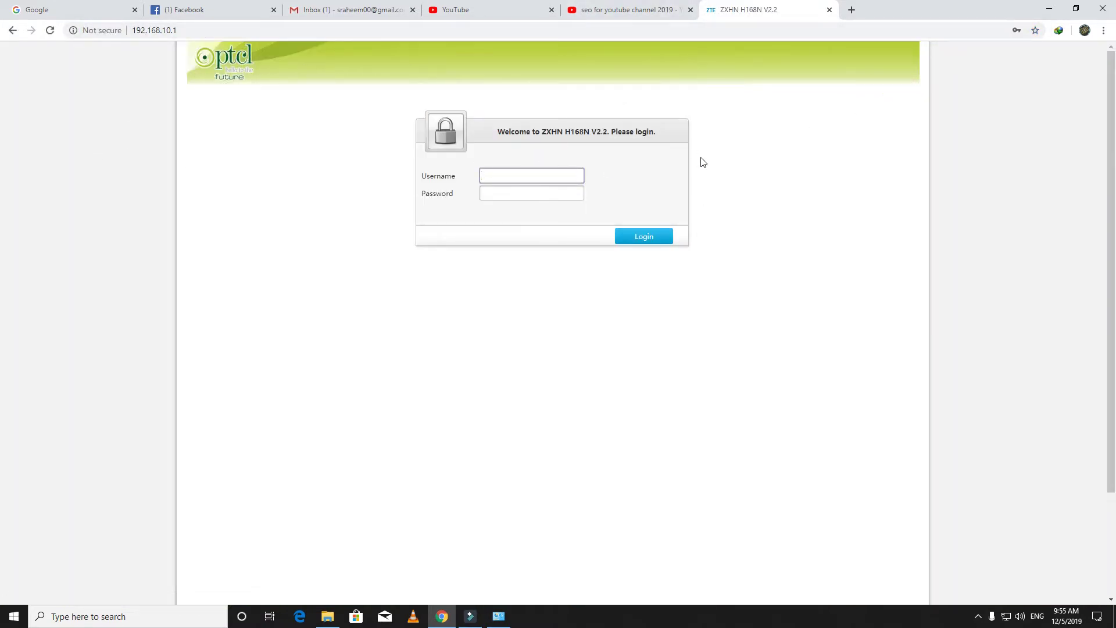
click(537, 172)
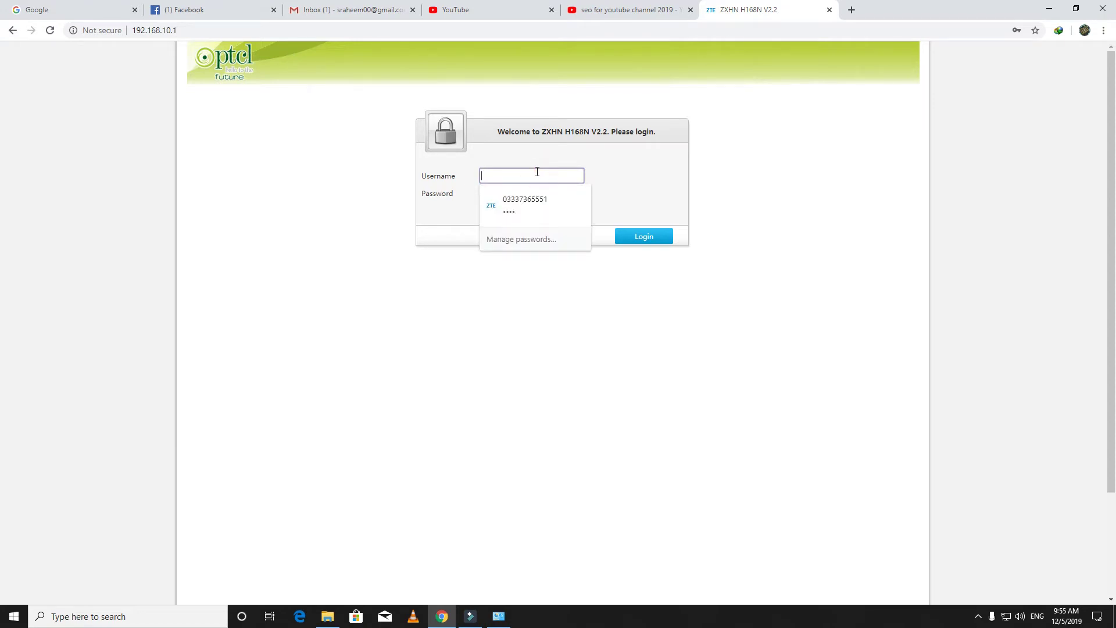
text(admin)
key(Tab)
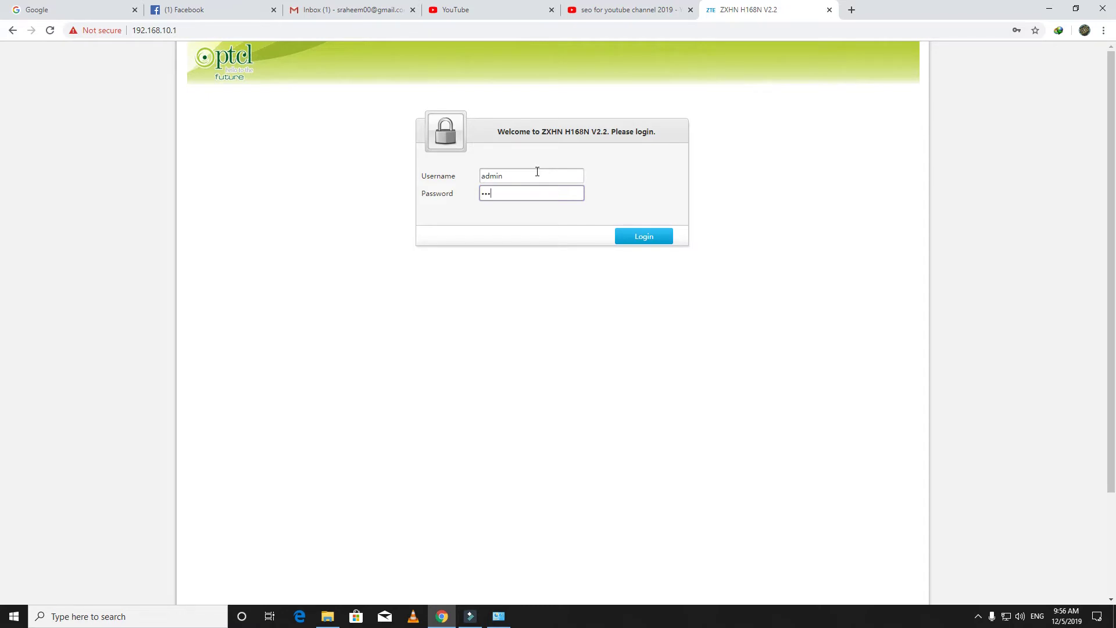
key(Return)
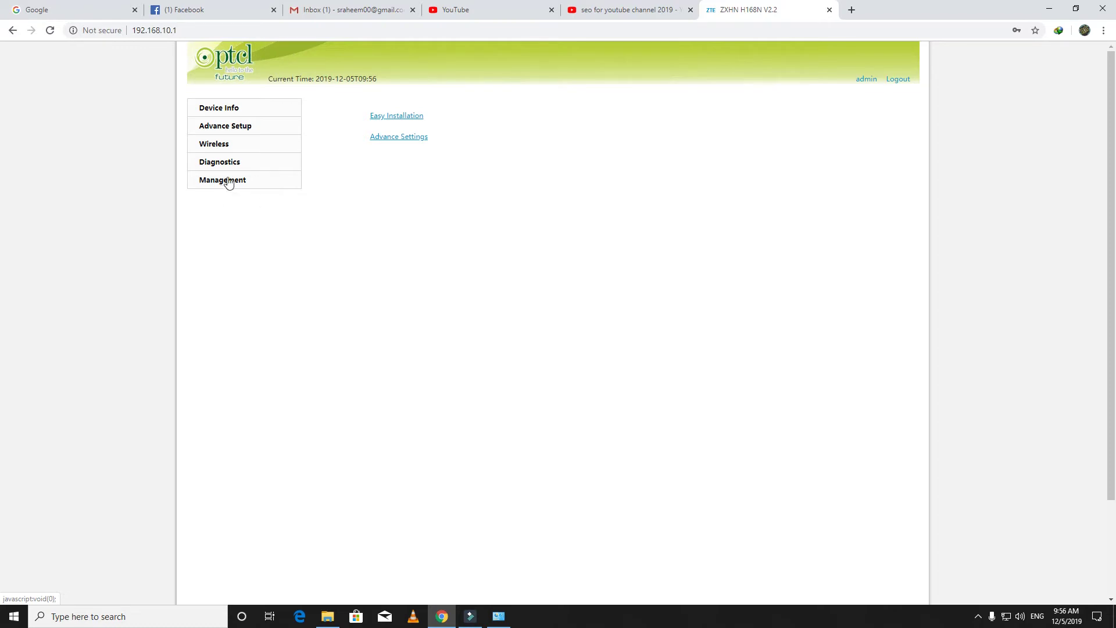
Open the Wireless Basic settings, replace the SSID with the owner's network name, and apply the change.
click(232, 130)
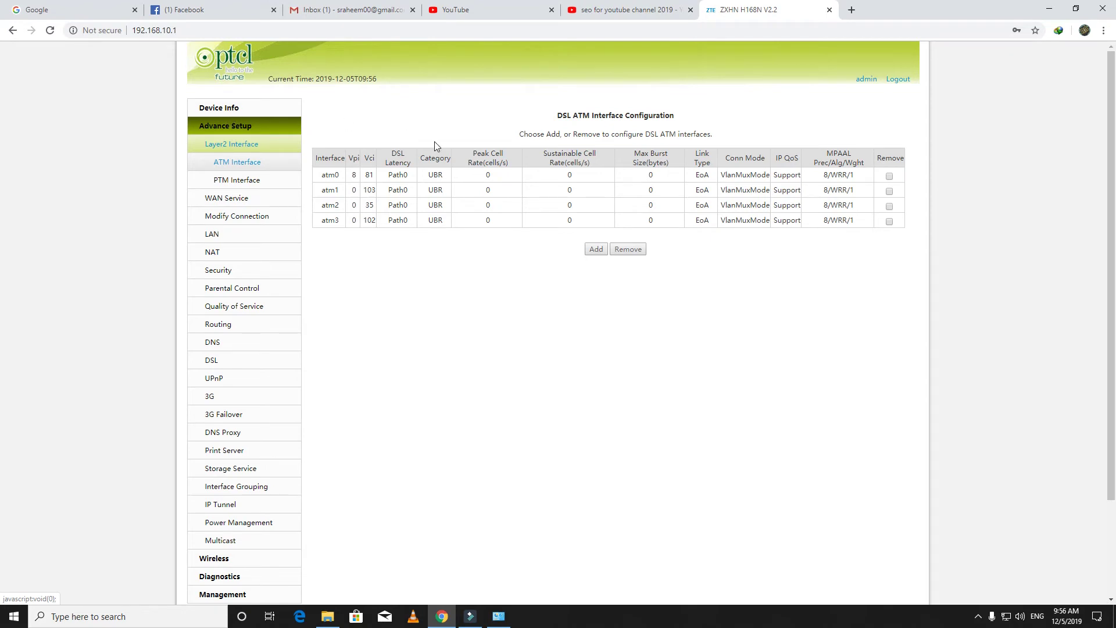
click(231, 146)
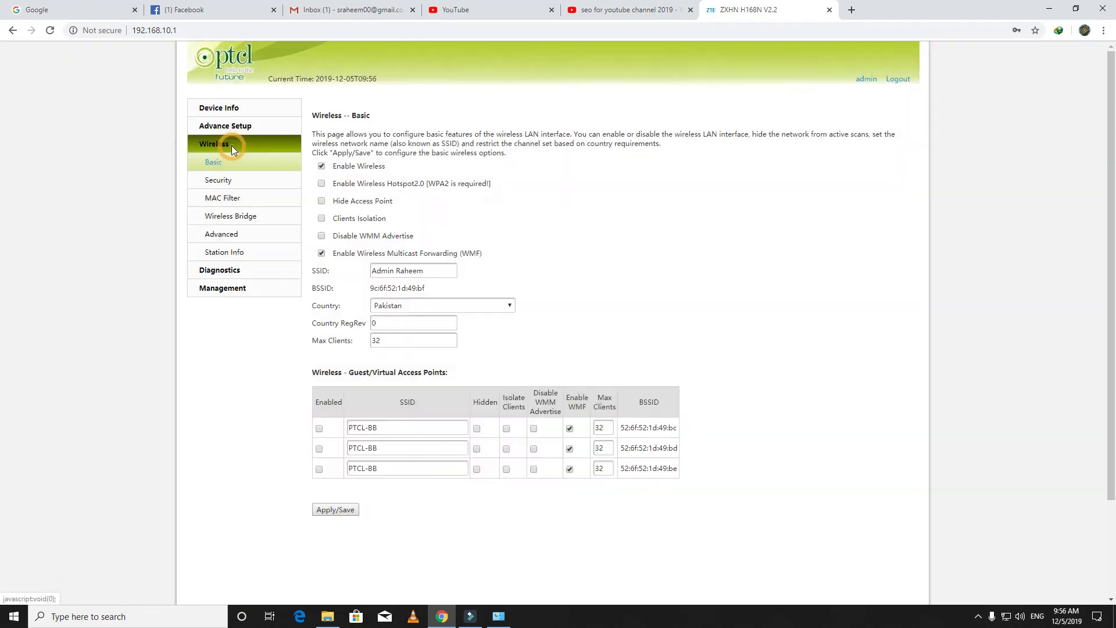
click(433, 271)
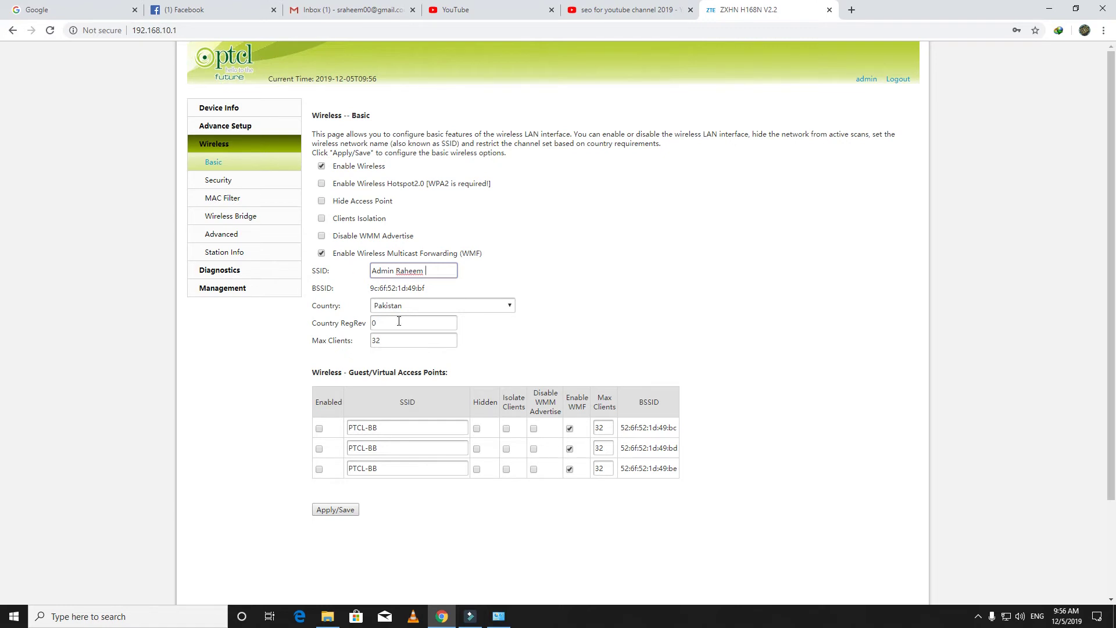
key(ctrl+a)
key(BackSpace)
key(Return)
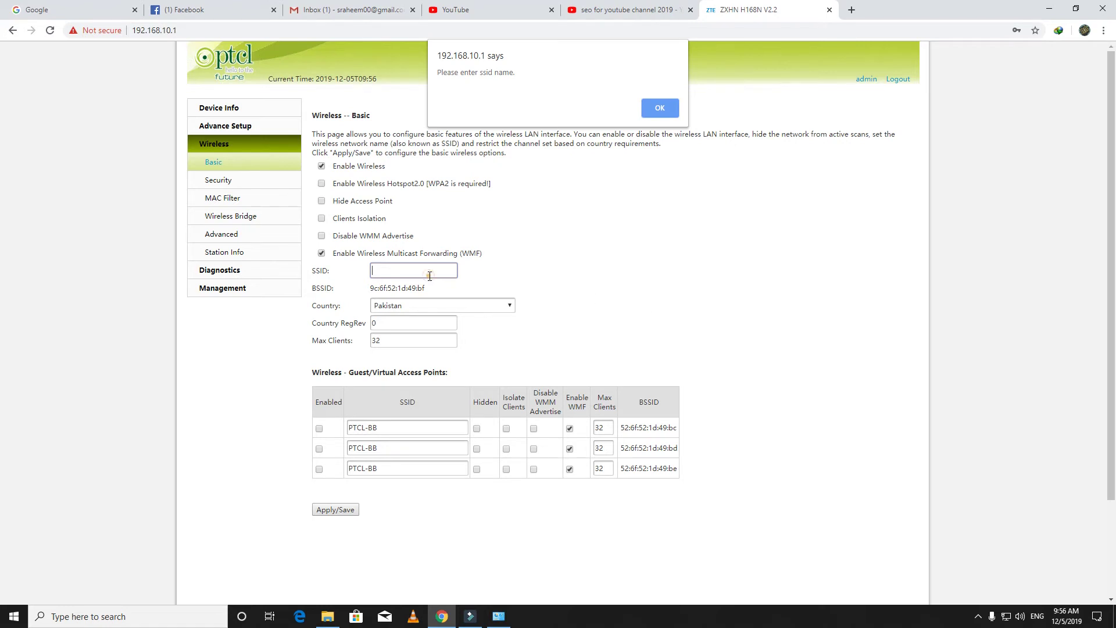
click(660, 105)
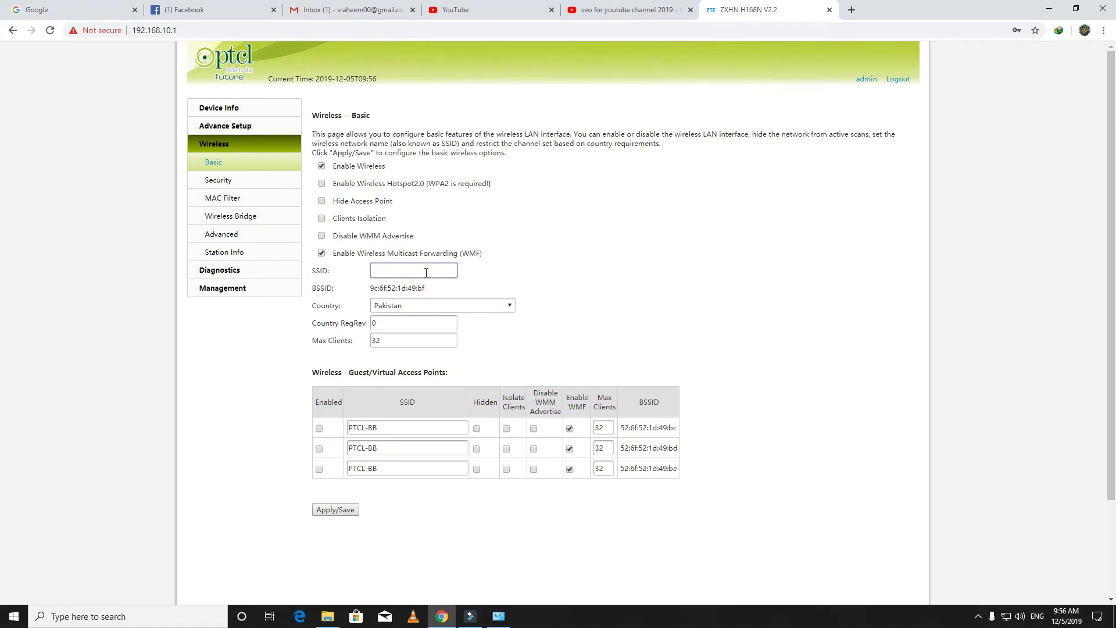
text(Admin Raheem)
click(324, 512)
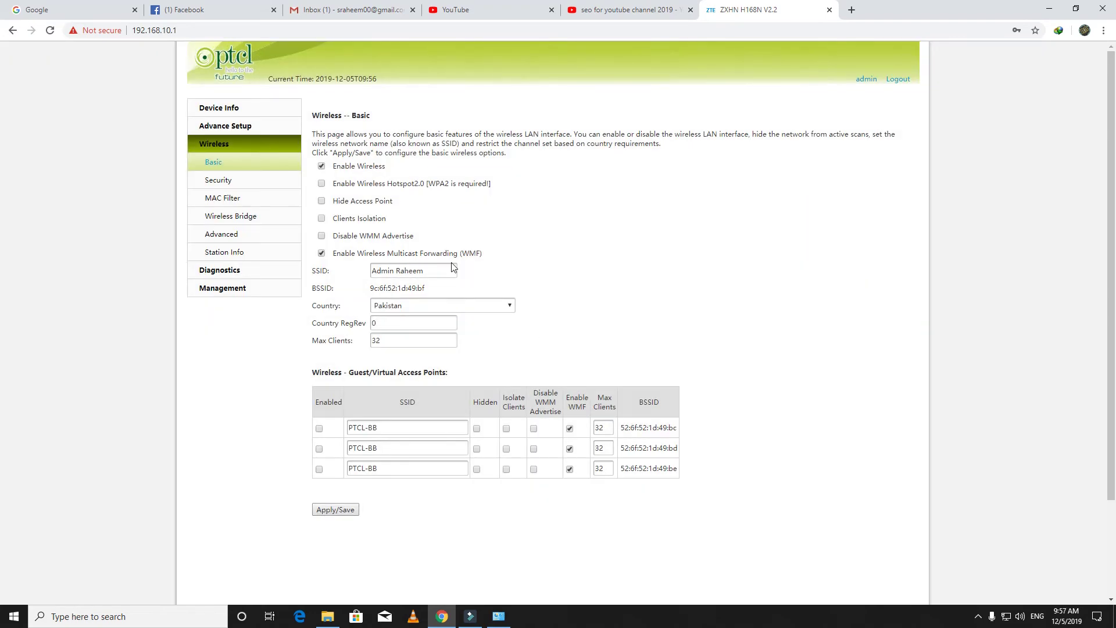
click(450, 275)
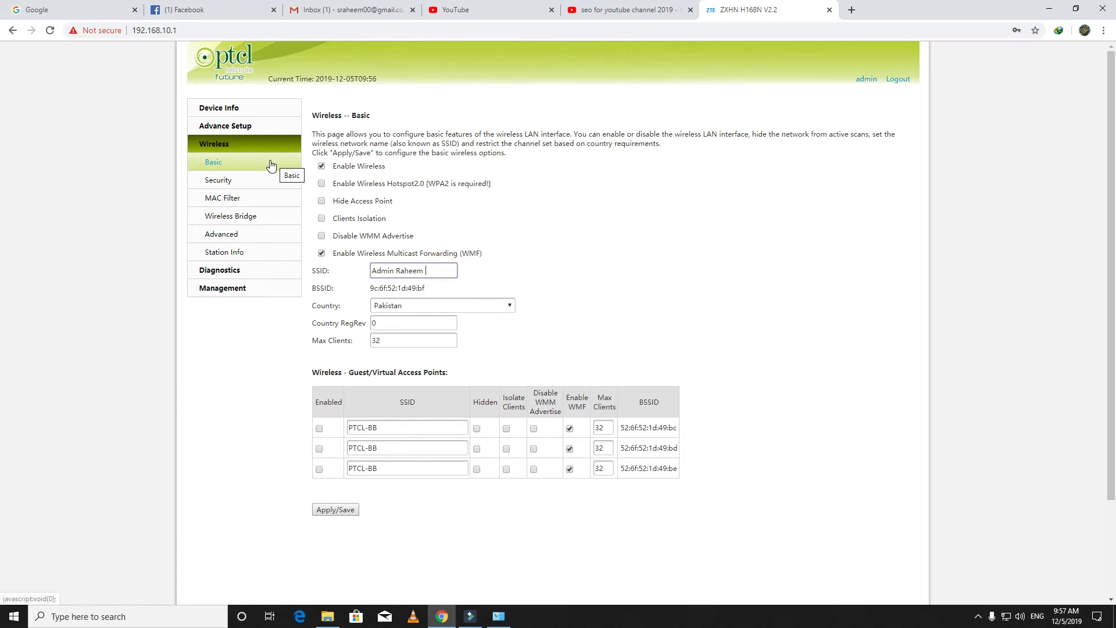
Open the Wireless Security settings, display the current WPA/WAPI passphrase in plain text, and dismiss the message.
click(229, 183)
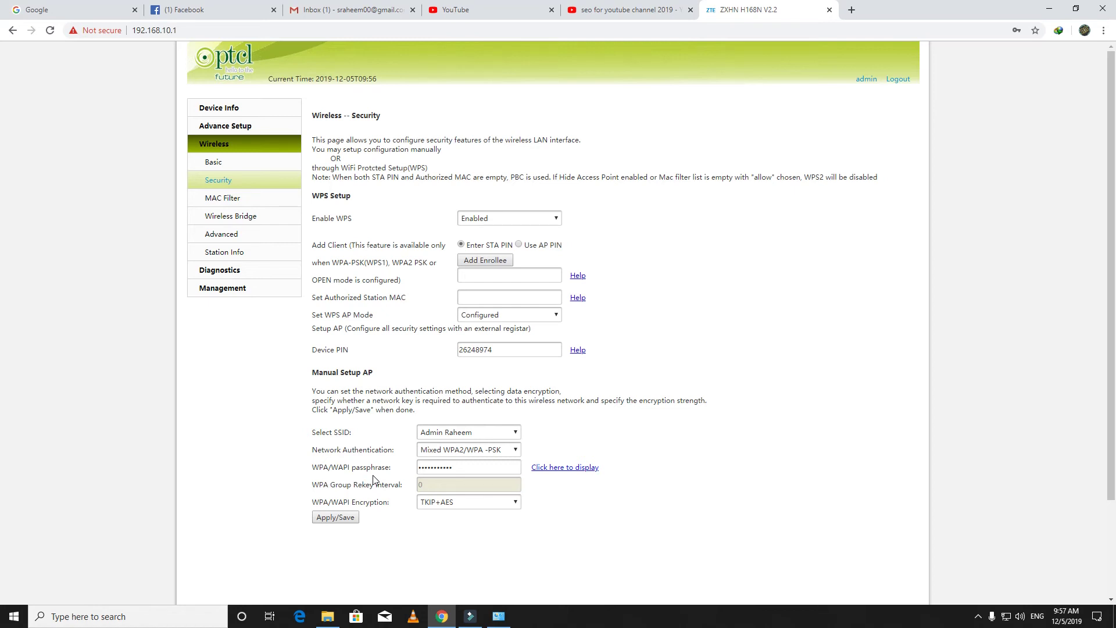
click(554, 476)
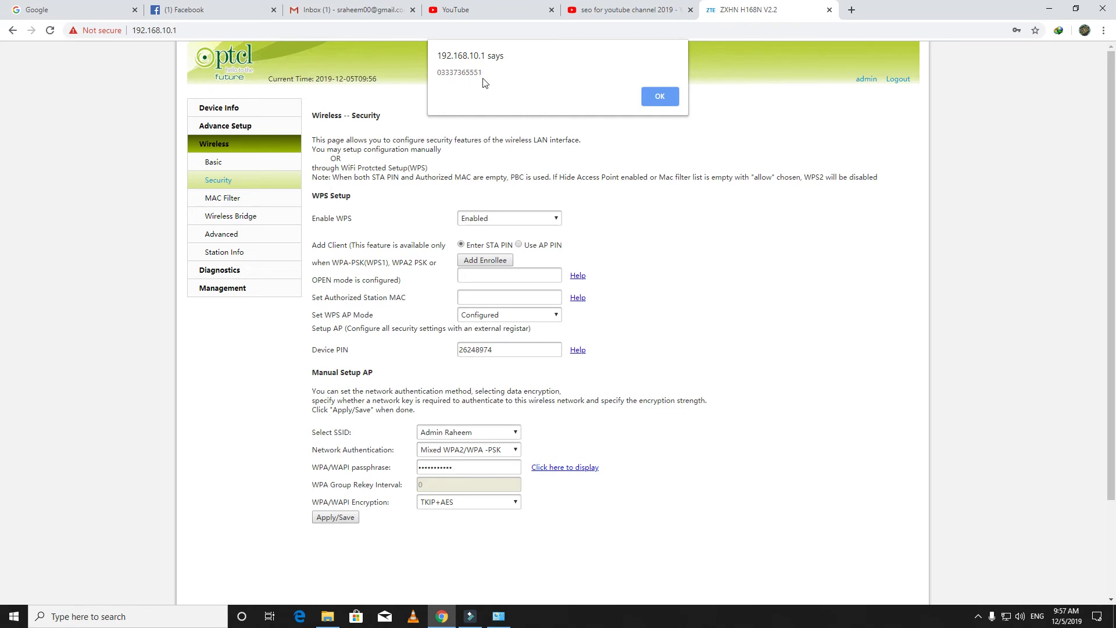
click(660, 97)
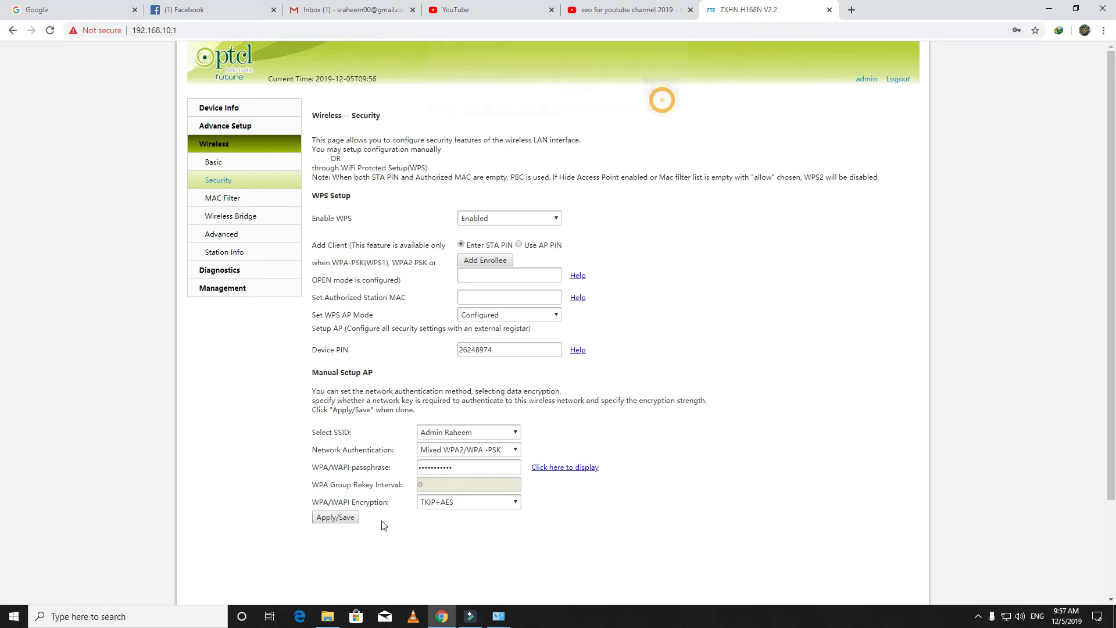
Clear the WPA/WAPI passphrase and enter the Wi-Fi password in its place.
click(488, 464)
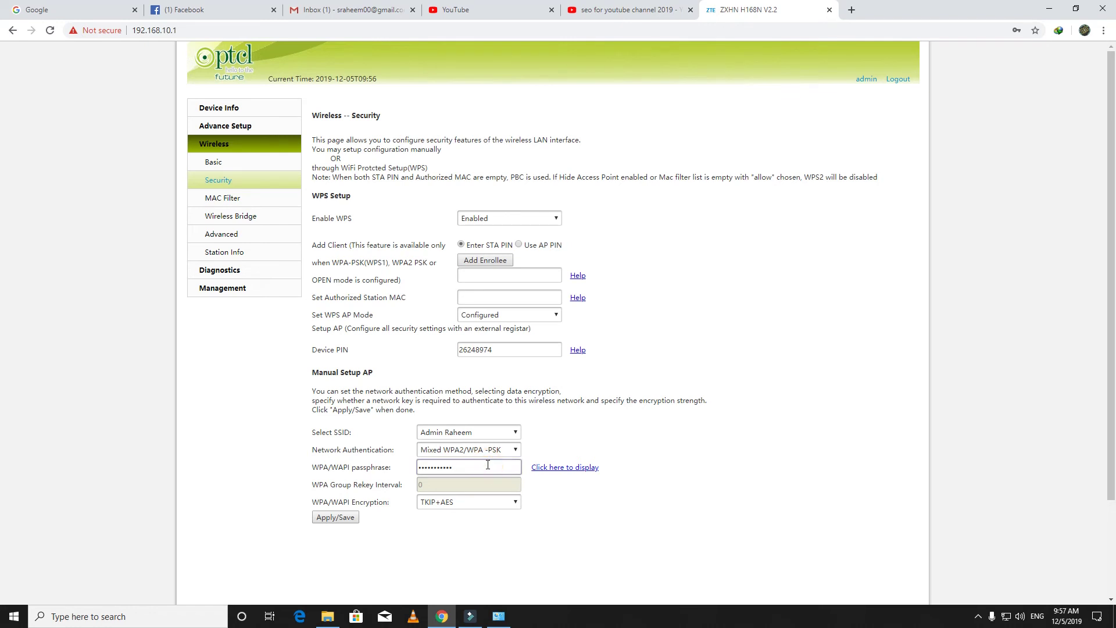
key(ctrl+a)
key(BackSpace)
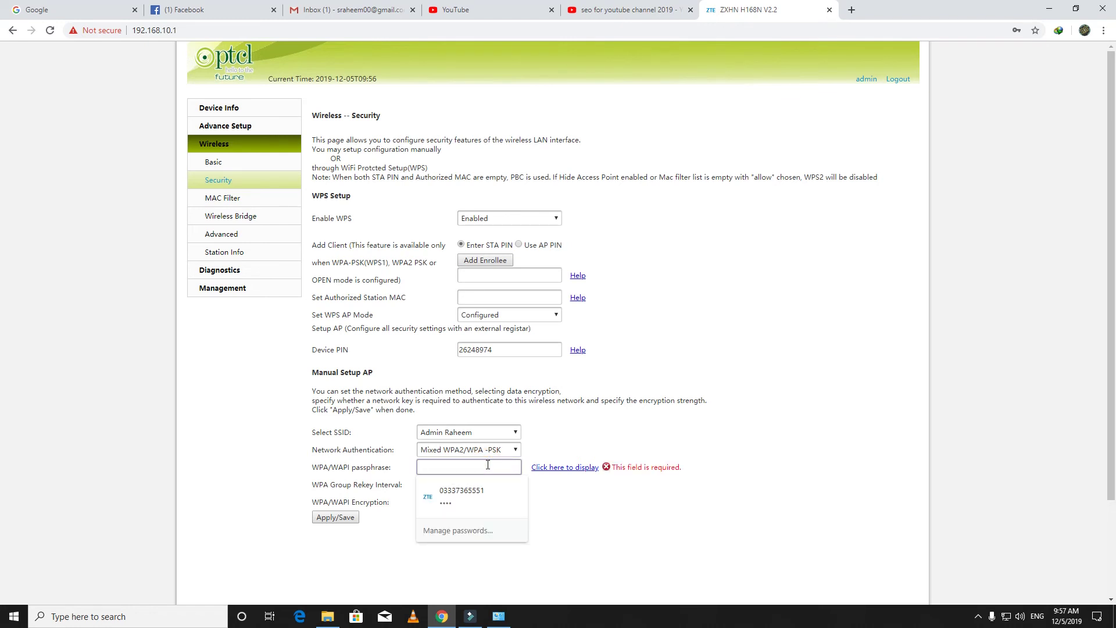
key(Down)
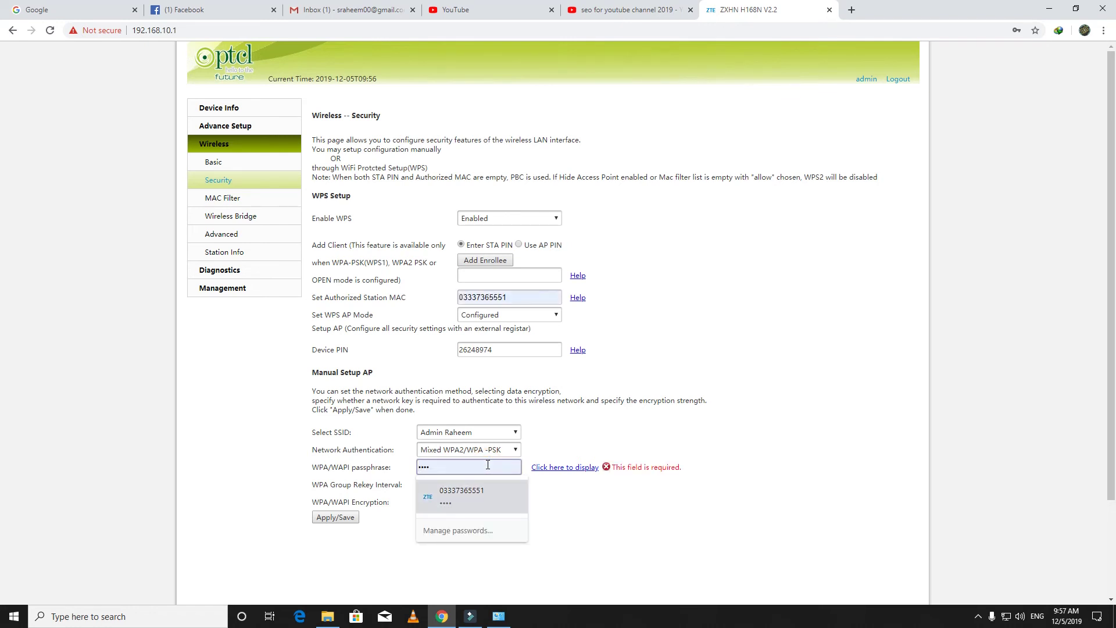
key(Down)
text(•••)
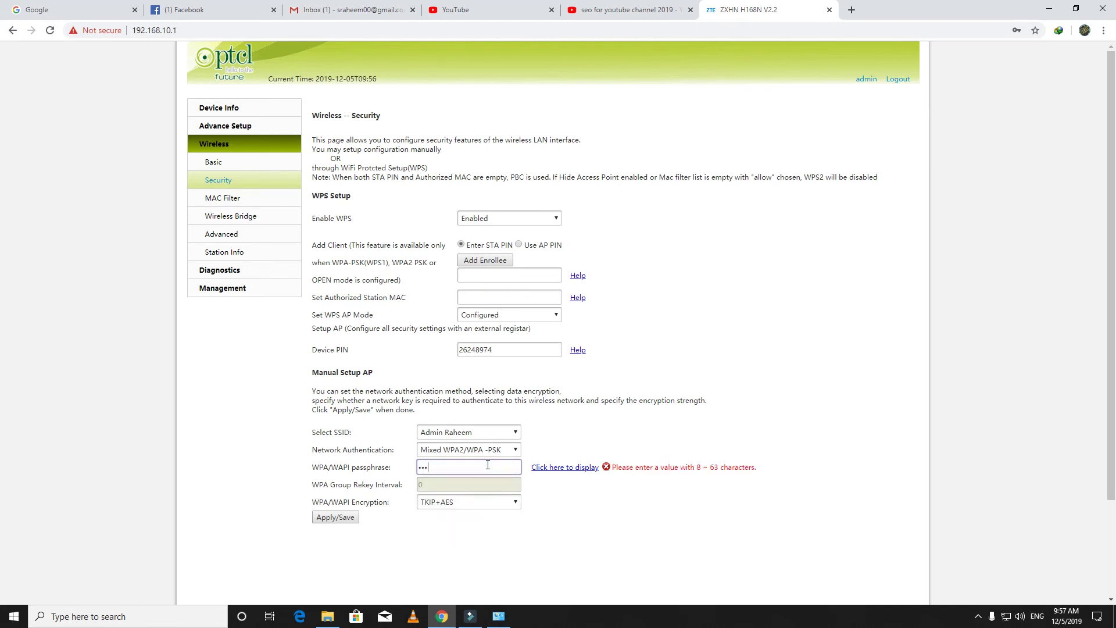
text(•••••)
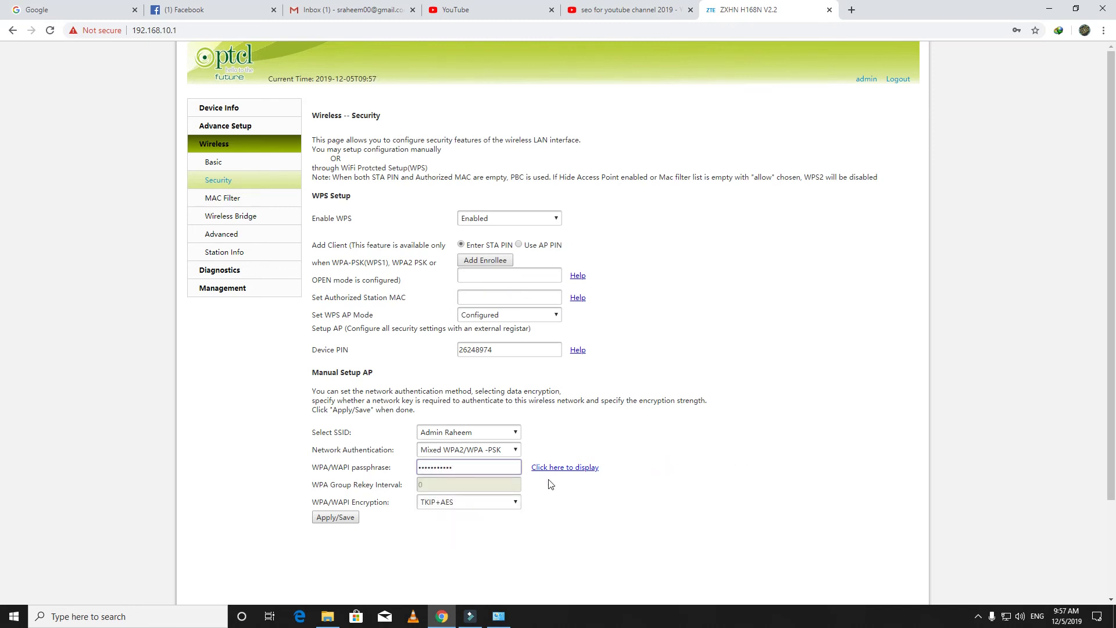
Display the entered WPA/WAPI passphrase to check it, and apply the wireless security settings.
click(555, 468)
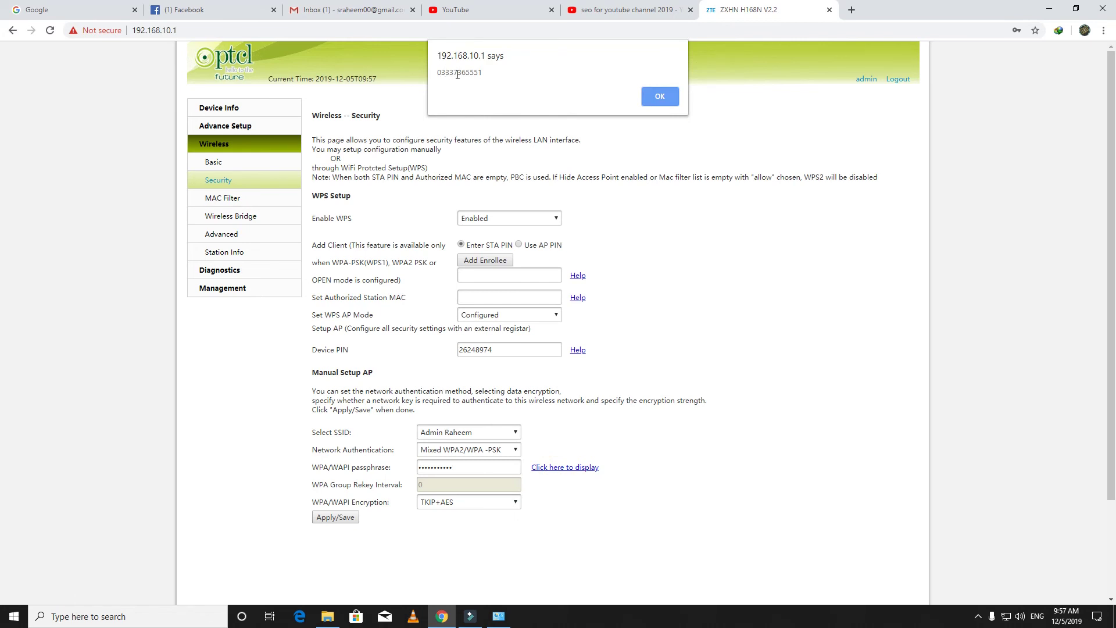
click(656, 95)
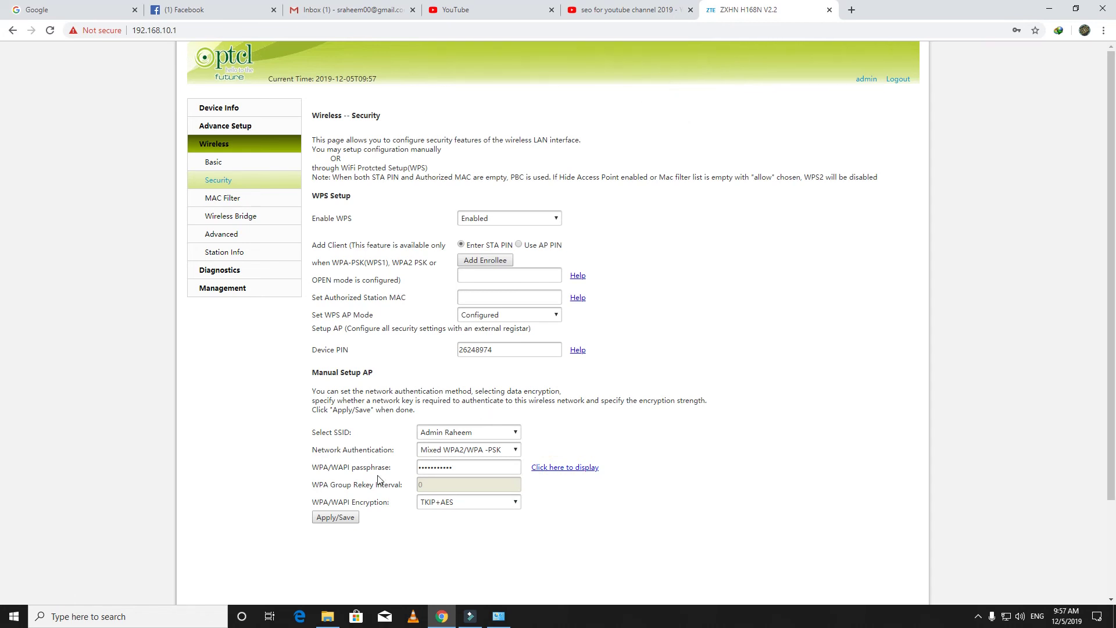
click(327, 516)
Close the router page's tab and minimize the open windows to show the desktop.
click(829, 10)
click(323, 15)
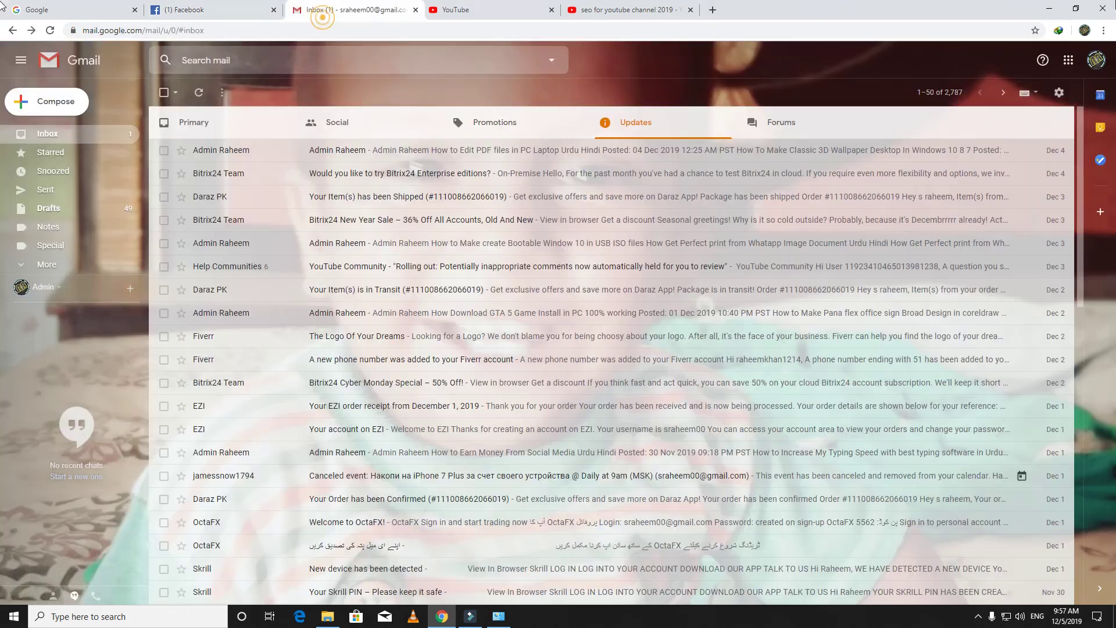
click(1048, 8)
click(1114, 3)
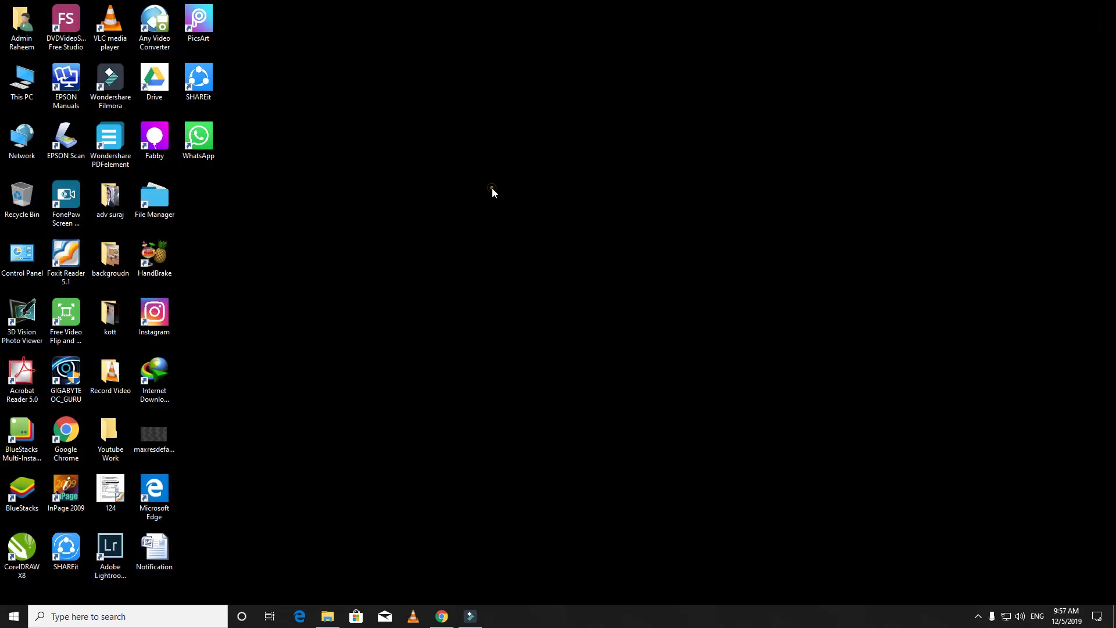
right_click(492, 187)
click(528, 223)
right_click(473, 135)
click(511, 172)
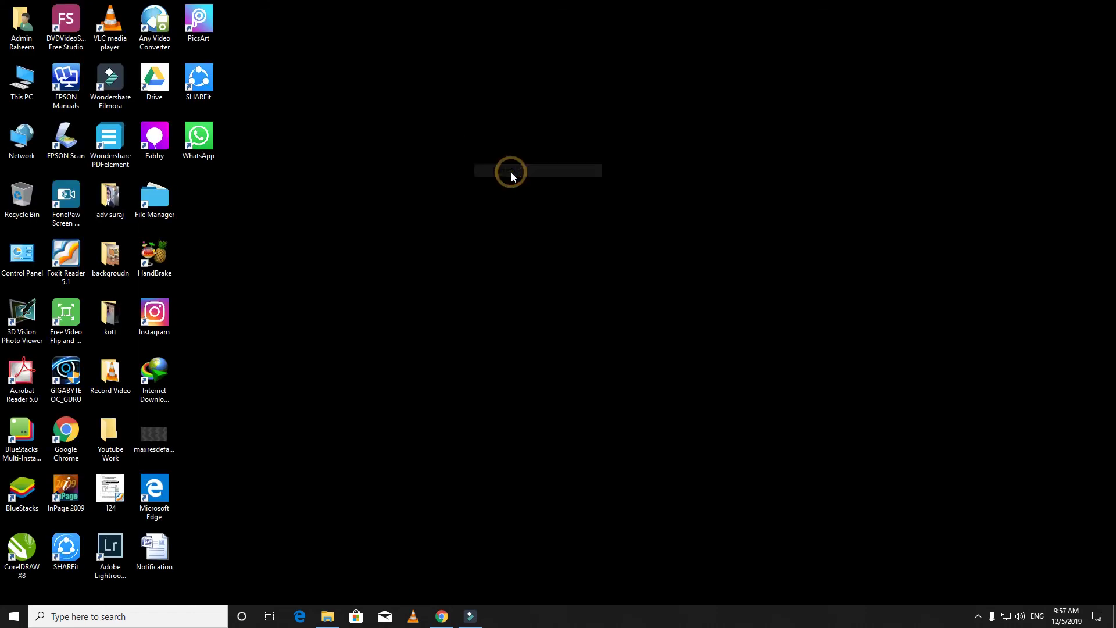